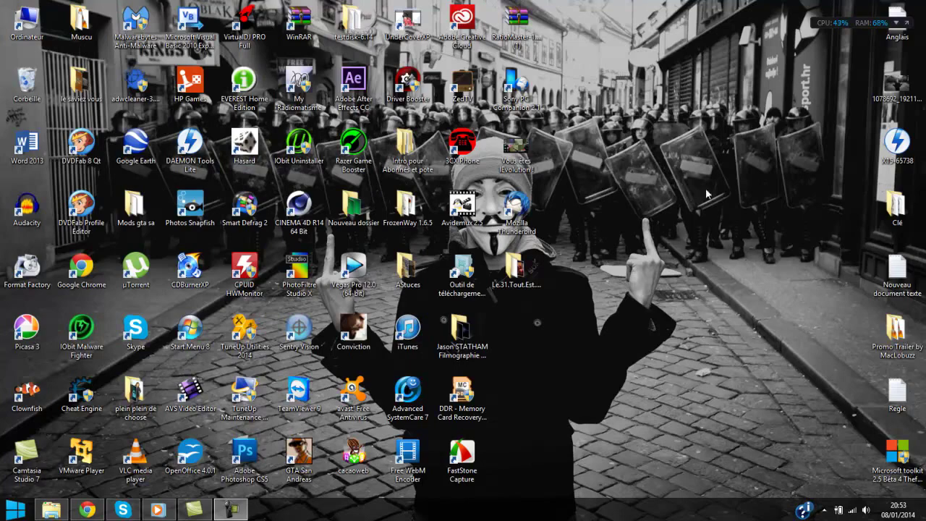
Open Google Chrome in a maximized window and search Google for "telecharger axcrypt"
double_click(105, 270)
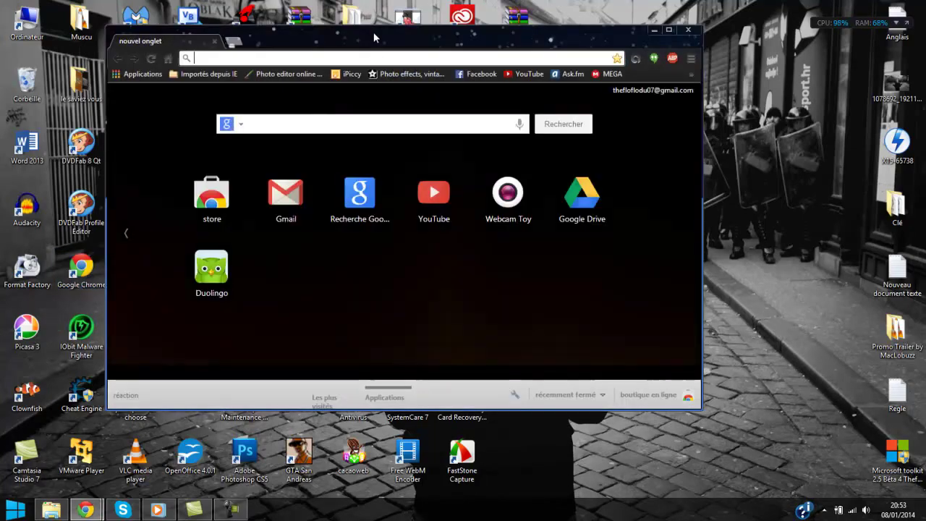
double_click(373, 32)
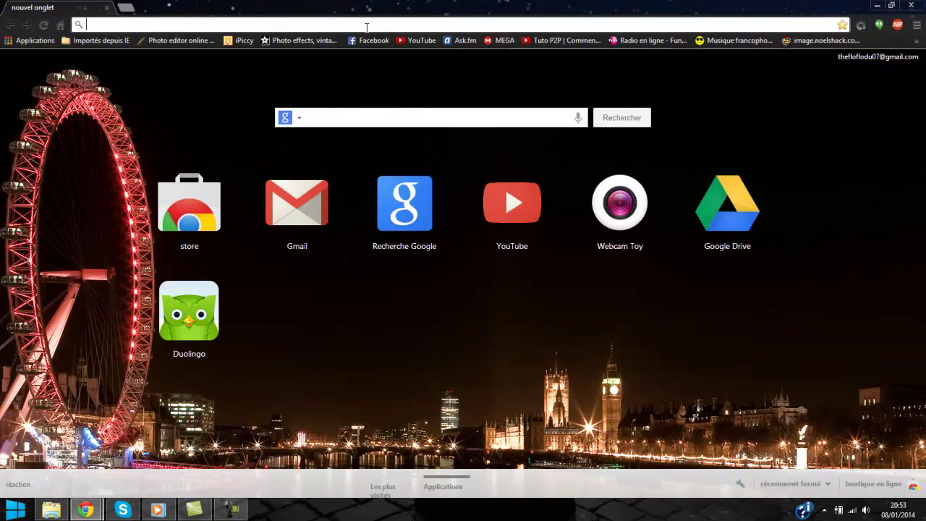
text(telecharger axcr)
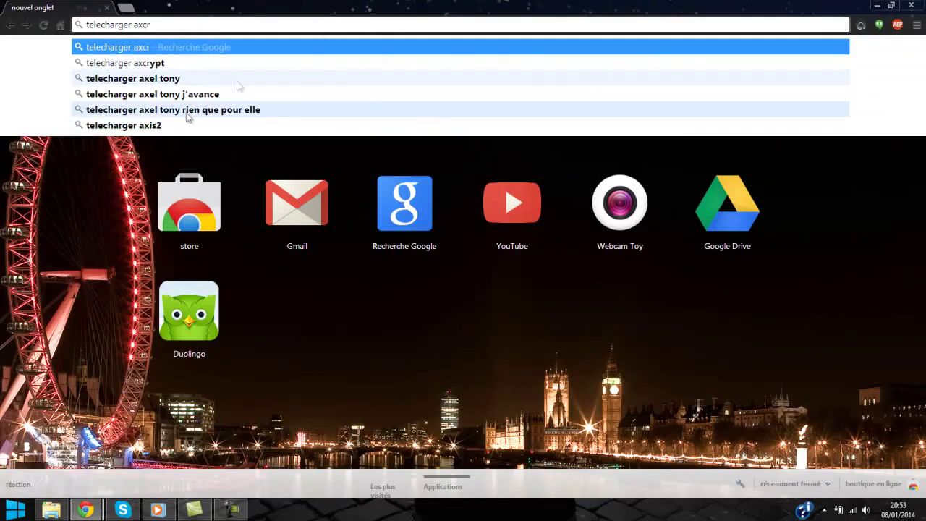
click(186, 65)
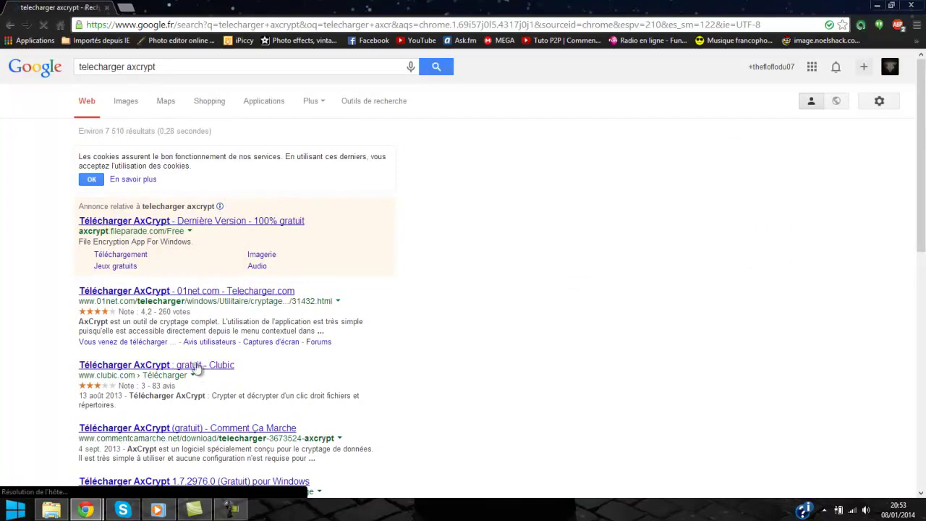
Download the AxCrypt 1.7 installer from the Clubic search result and minimize the browser while it downloads
click(201, 368)
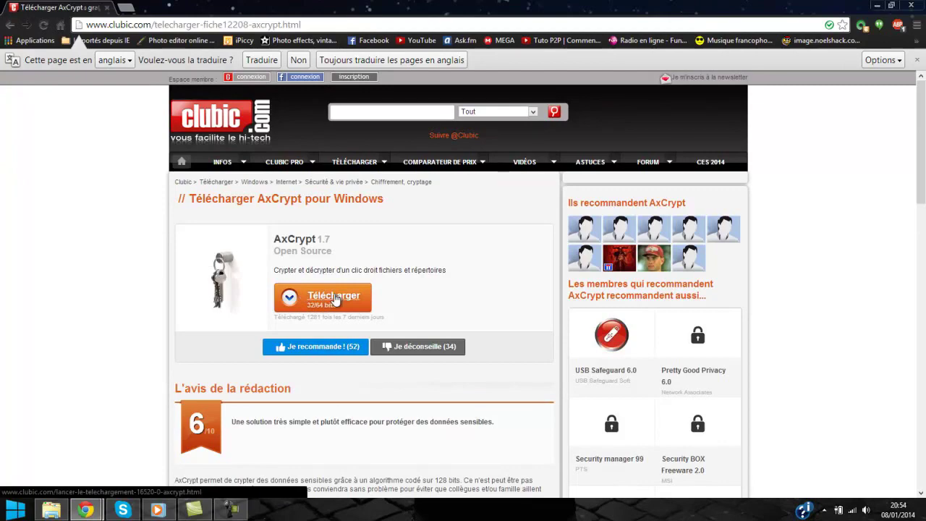
click(336, 300)
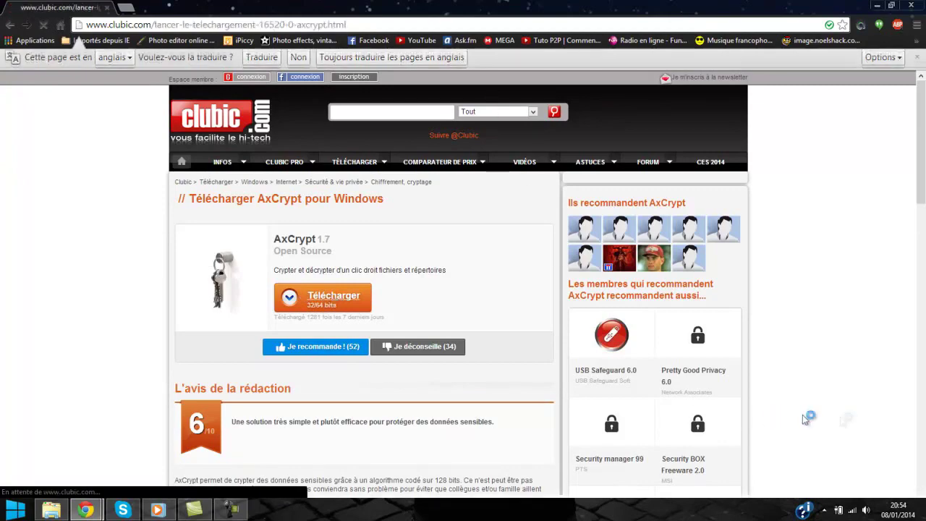
key(super+d)
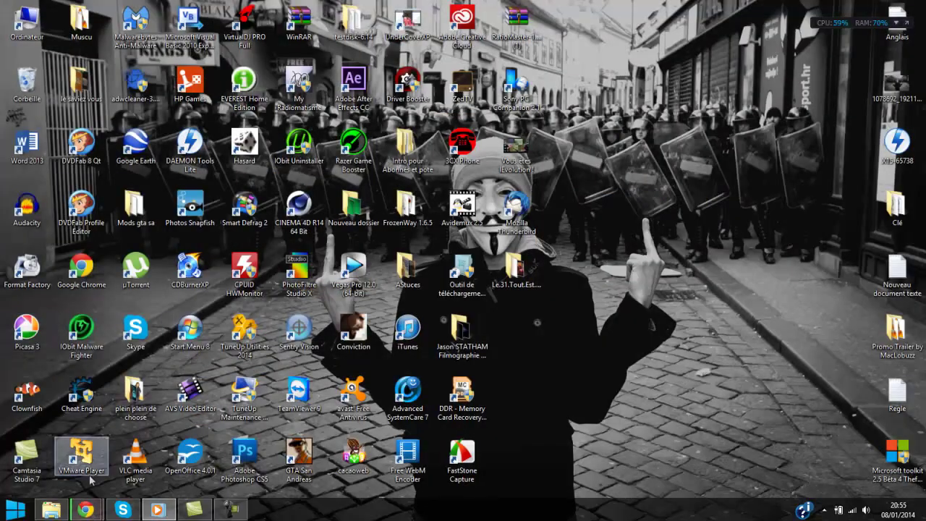
mouse_move(97, 512)
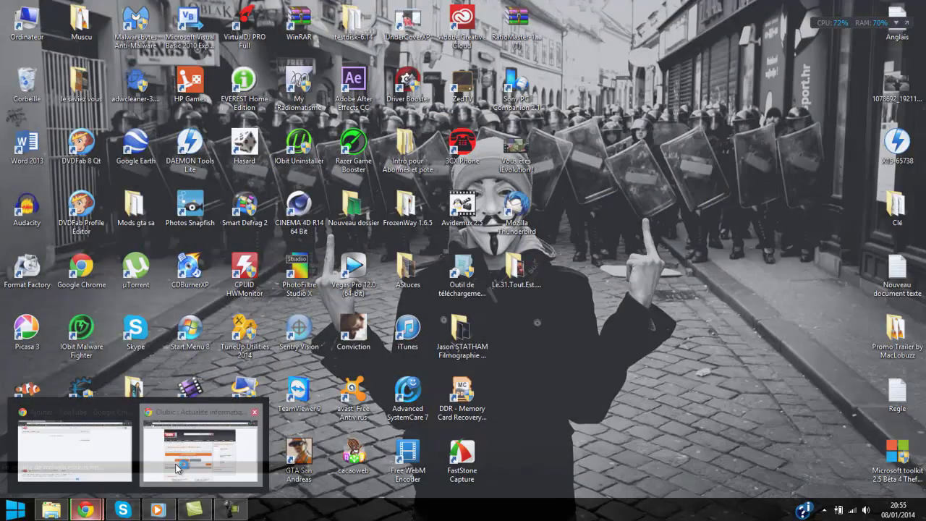
click(201, 453)
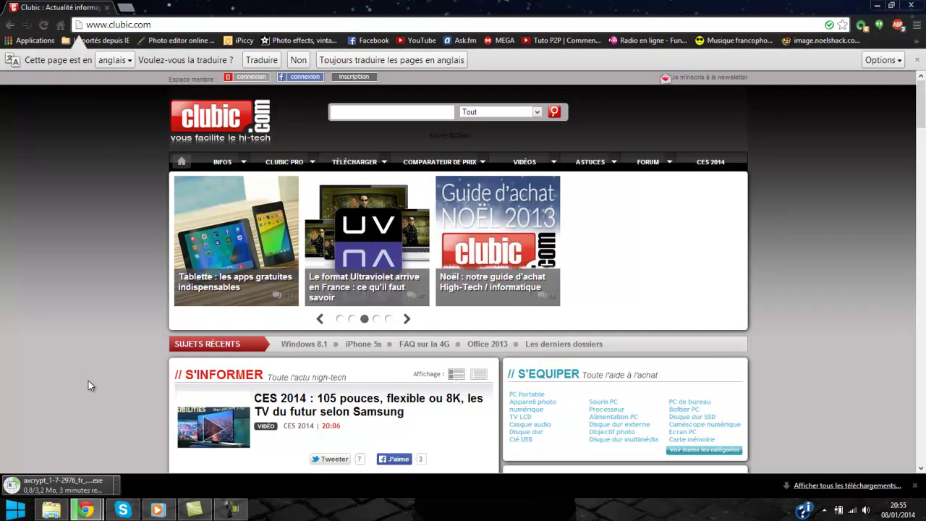
click(878, 5)
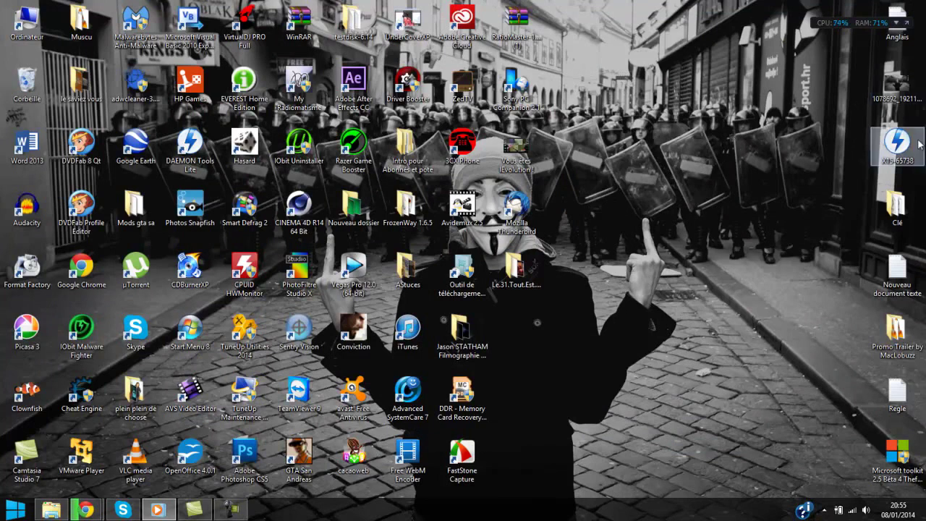
Move the JPG image out of the desktop's outer icon column, view it in the photo viewer and close the viewer
drag(897, 83, 695, 206)
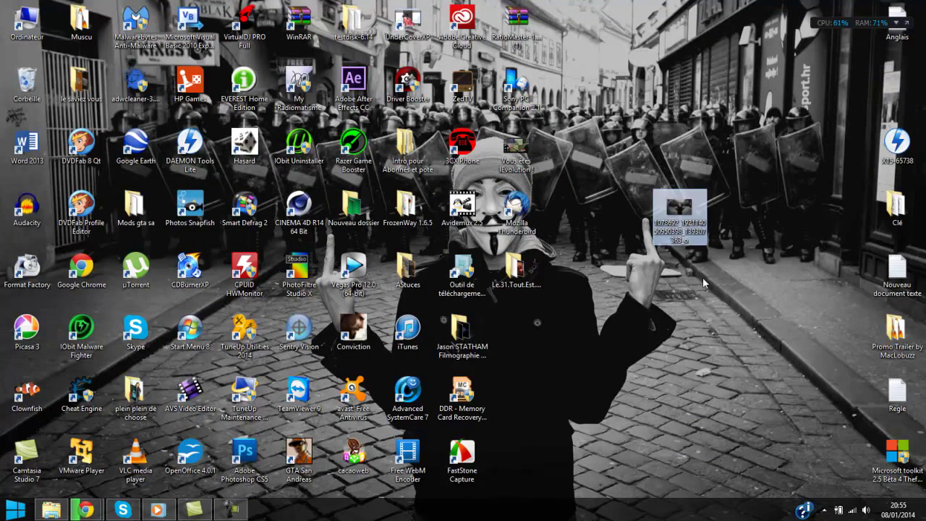
double_click(693, 210)
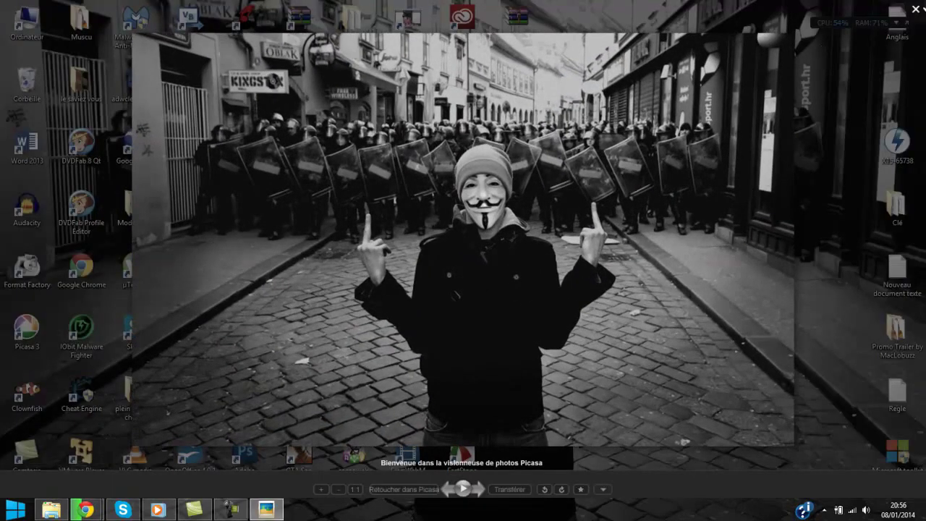
click(915, 8)
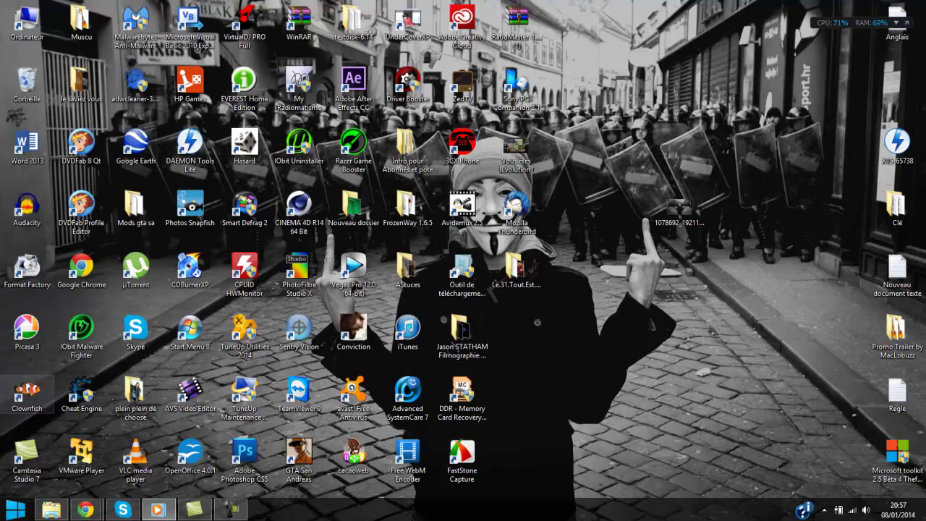
Run the downloaded axcrypt_1-7-2976_fr installer from Chrome and accept the AxCrypt license agreement
mouse_move(86, 509)
click(185, 454)
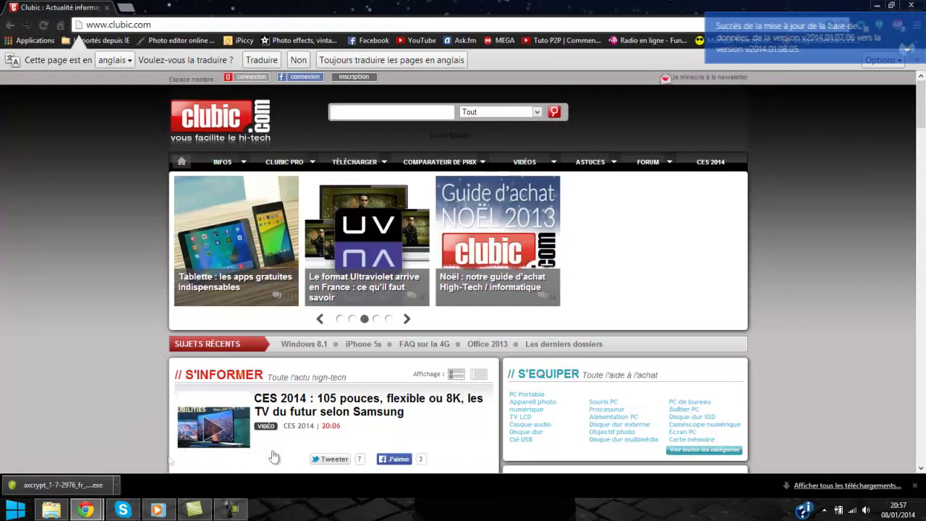
click(71, 485)
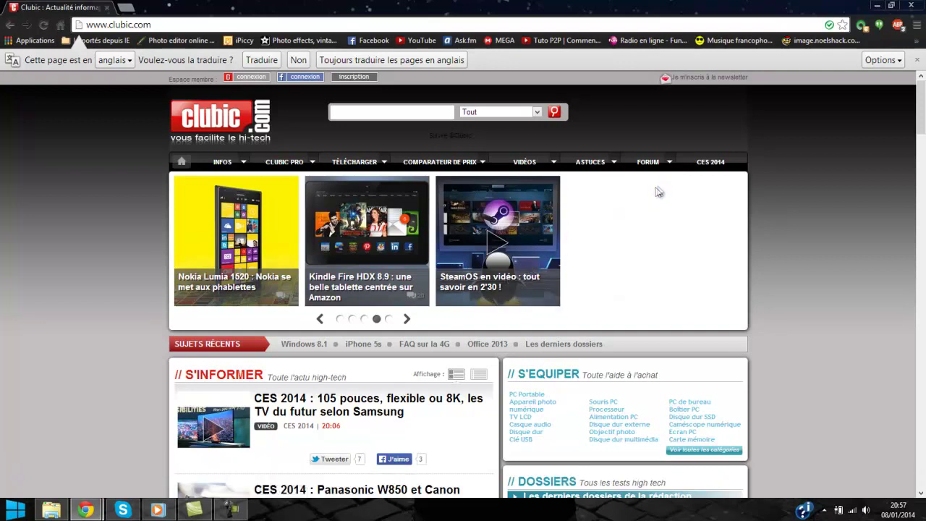
click(877, 6)
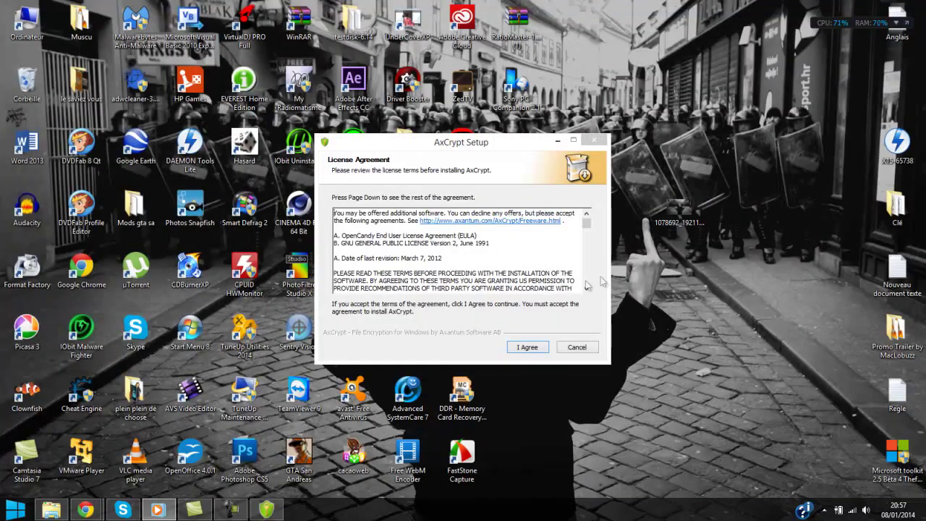
click(527, 348)
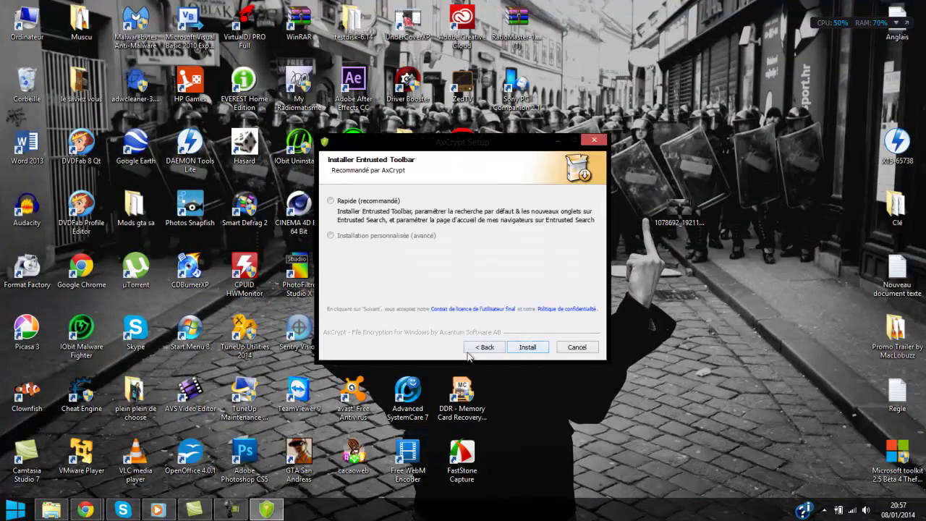
Install AxCrypt using the custom option with all Entrusted extras unchecked, and finish the setup without registering
click(331, 236)
click(342, 246)
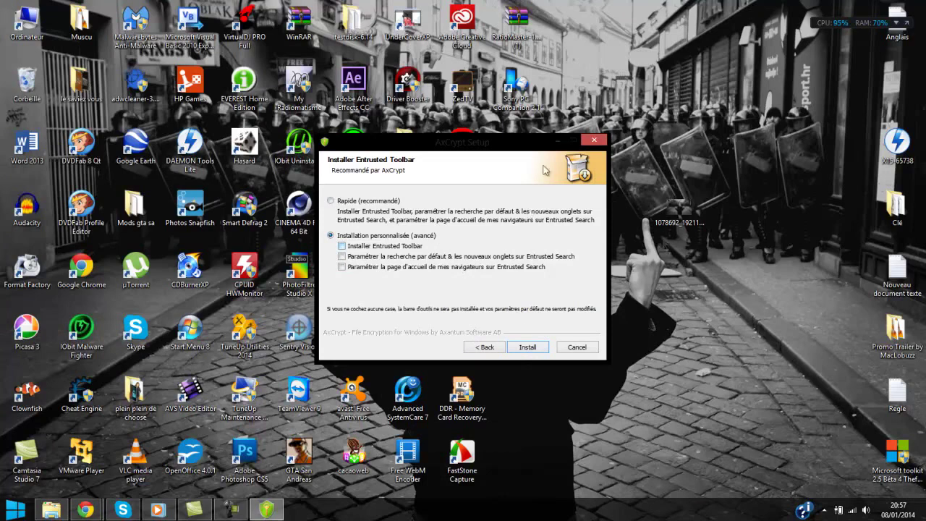
click(526, 347)
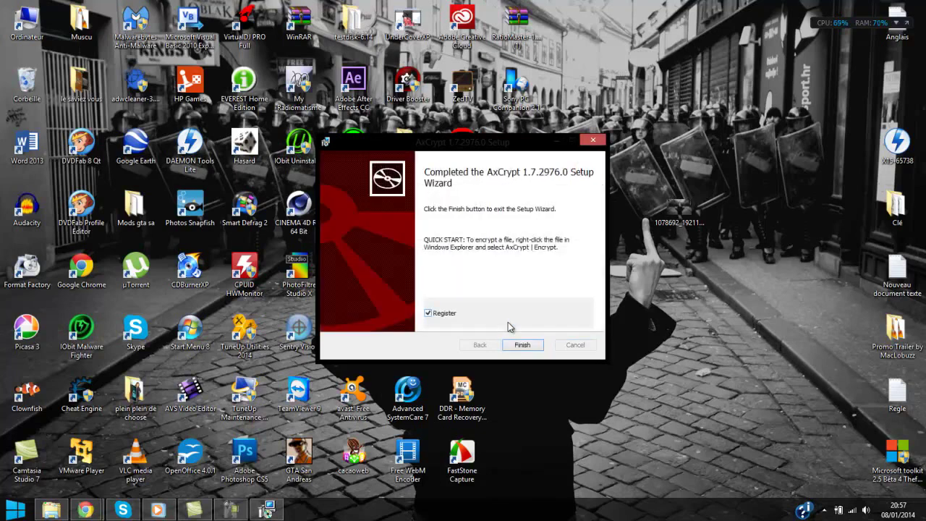
click(445, 321)
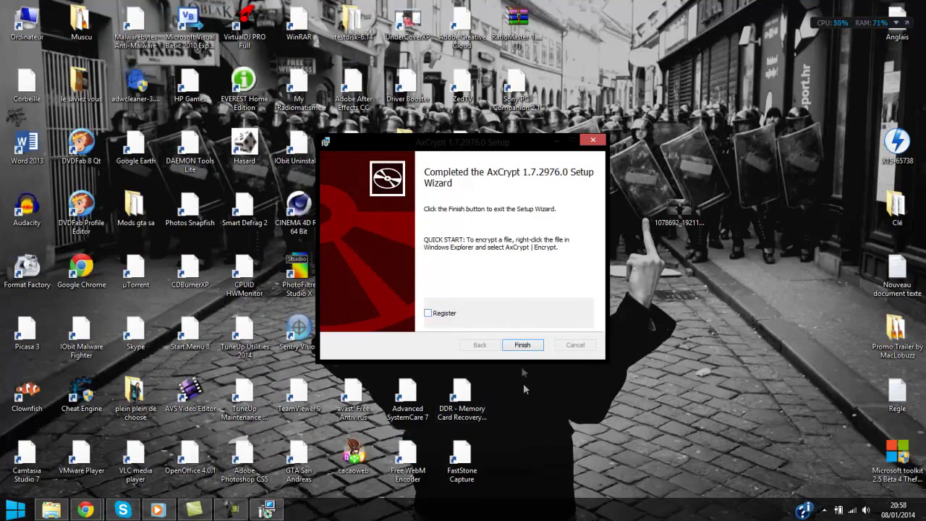
click(522, 345)
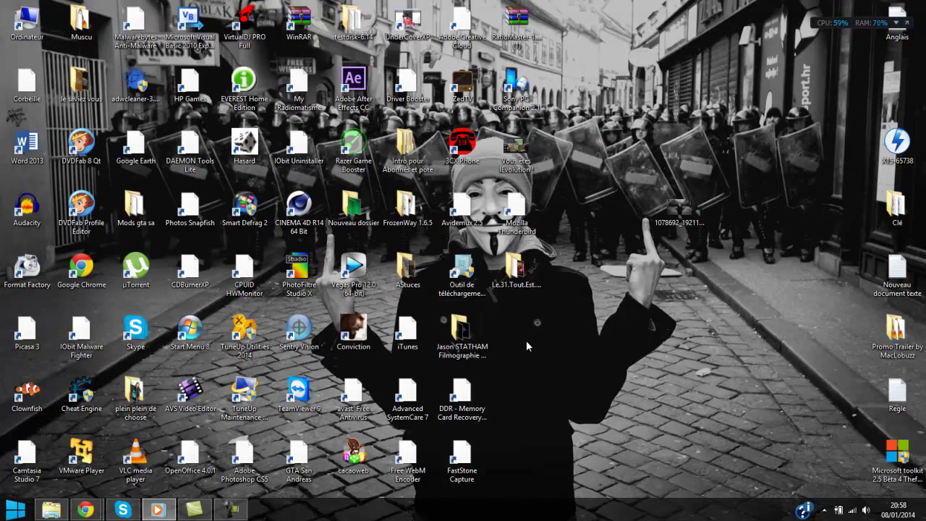
Move the JPG image one row lower on the desktop and clear the selection
drag(674, 207, 671, 249)
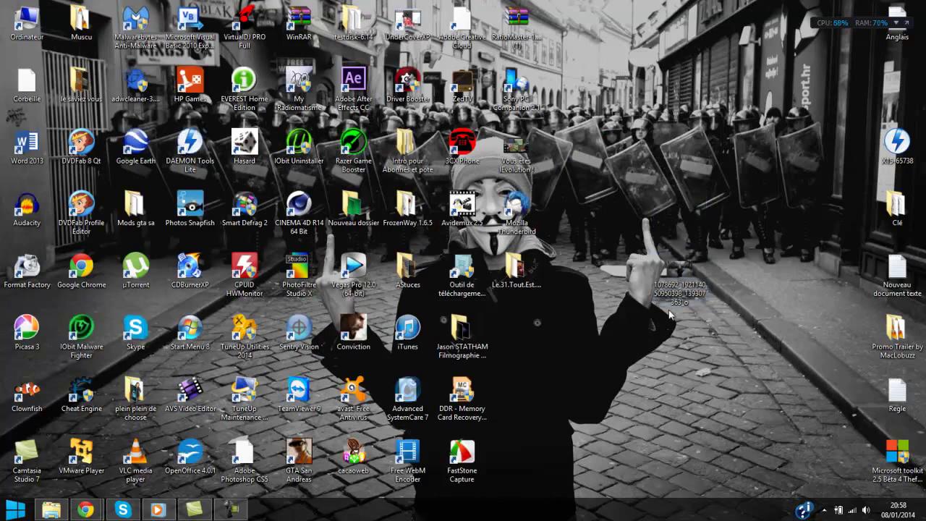
drag(619, 206, 740, 361)
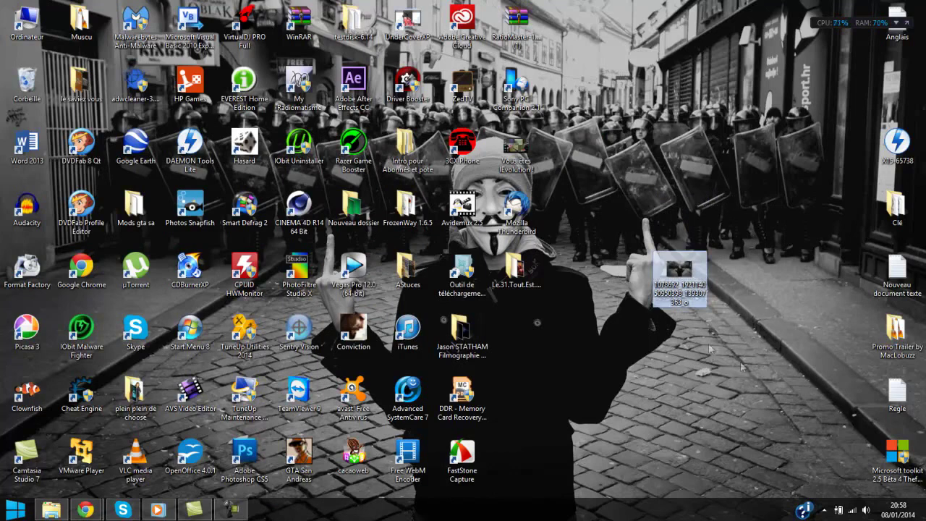
click(741, 361)
Encrypt the JPG image with AxCrypt, entering and confirming the encryption key without retaining it
mouse_move(690, 288)
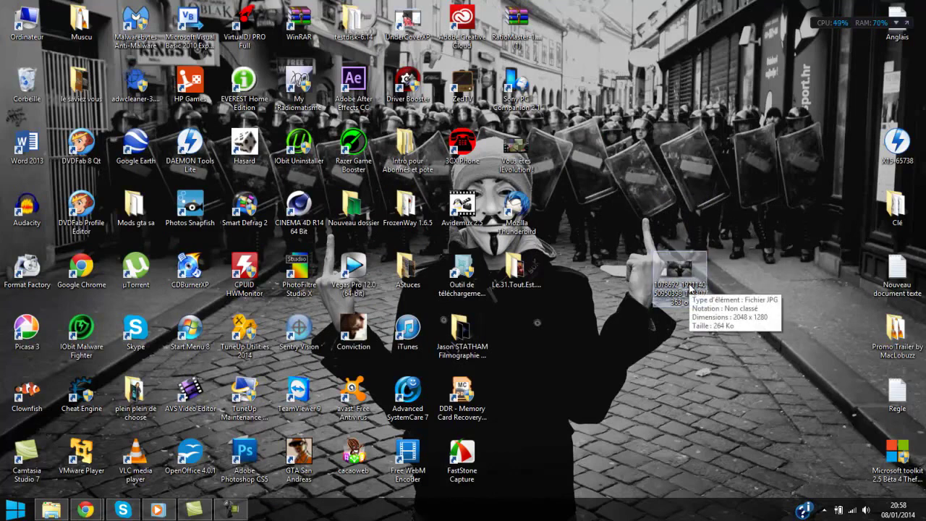
right_click(691, 288)
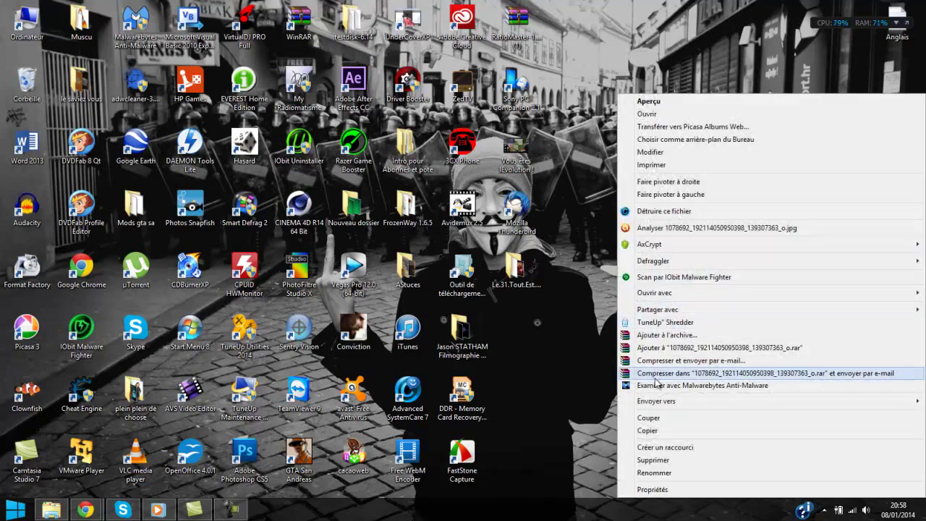
mouse_move(663, 249)
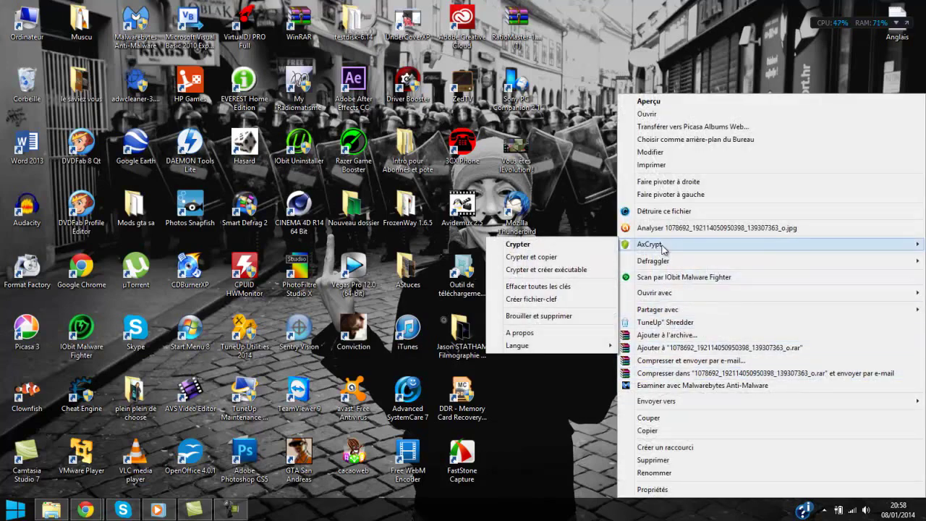
click(577, 243)
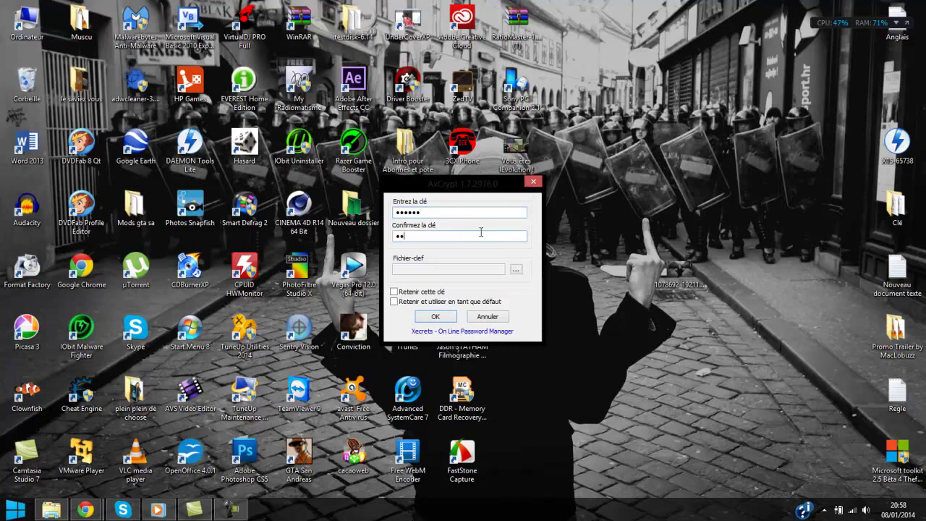
click(435, 319)
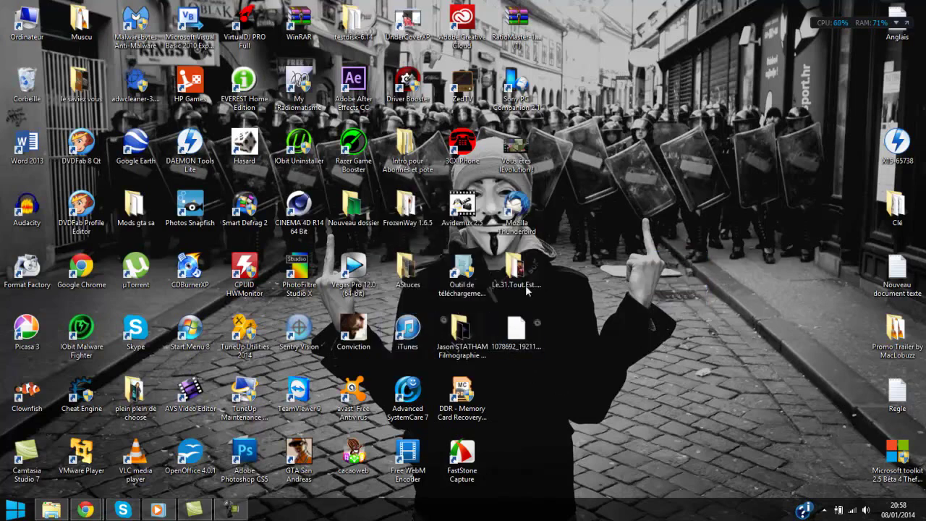
Move the encrypted image file to the open area of the desktop and refresh the desktop icons
drag(525, 334, 742, 214)
right_click(689, 288)
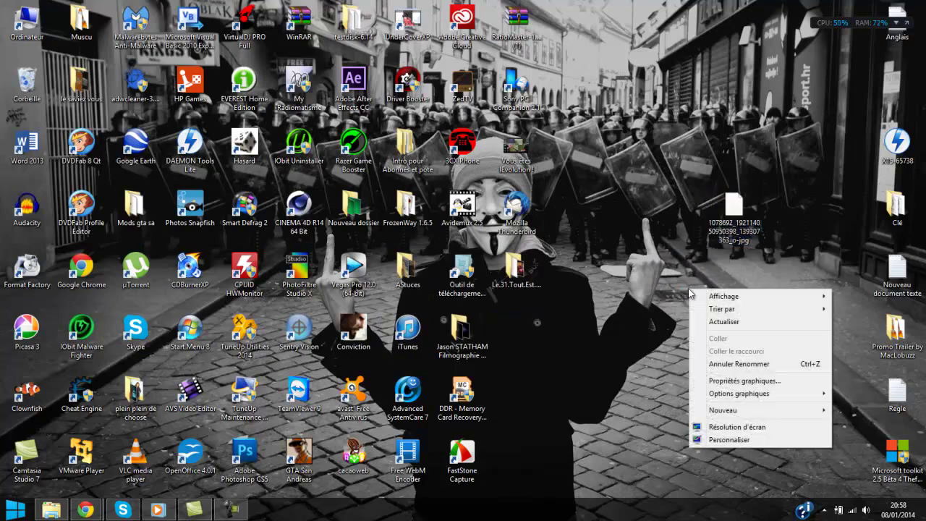
click(734, 319)
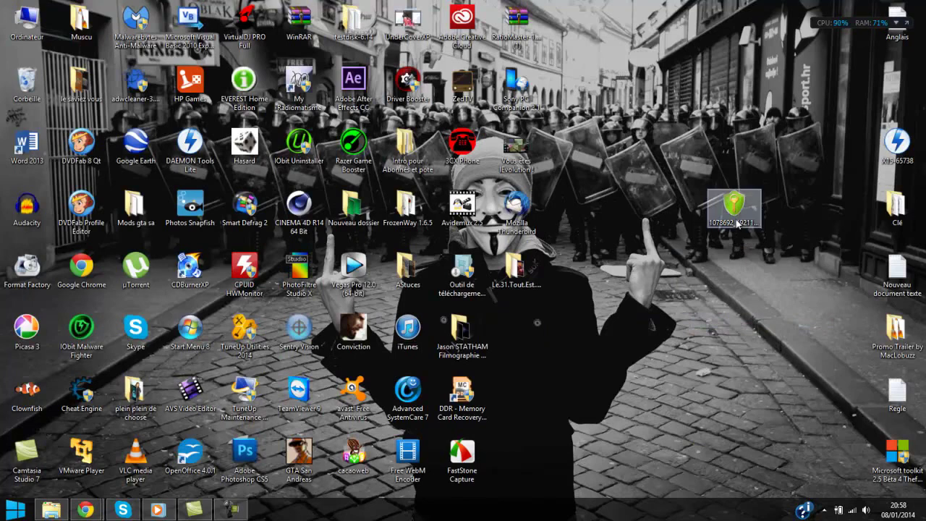
Open the AxCrypt-encrypted image by entering its key, view the picture and close the viewer
mouse_move(731, 207)
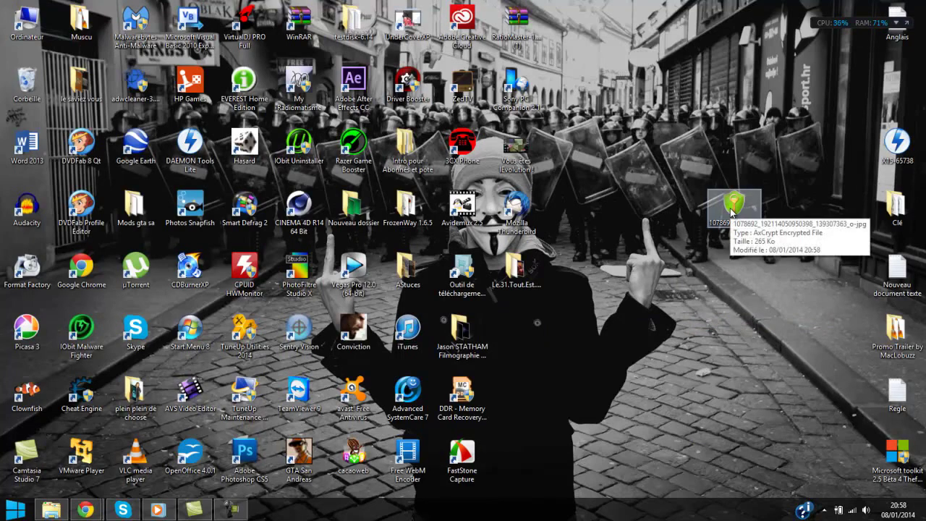
double_click(731, 210)
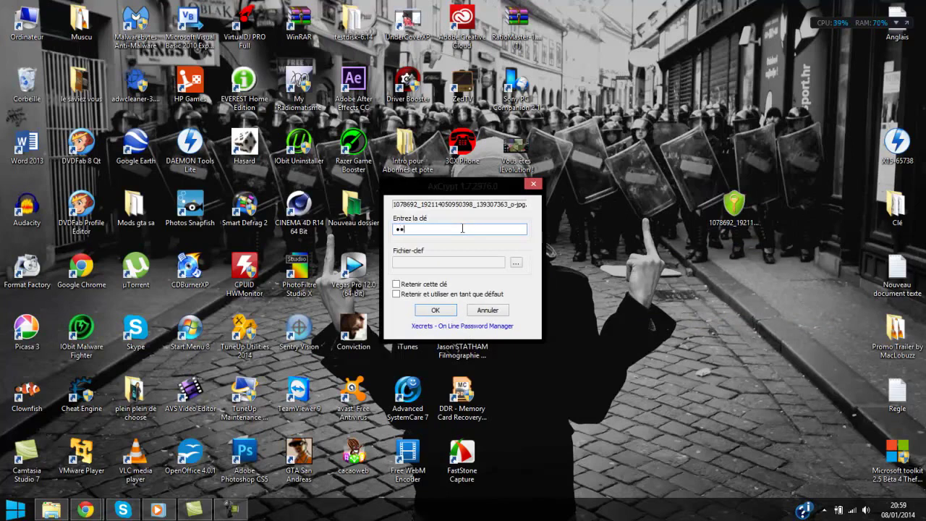
text(******)
key(Return)
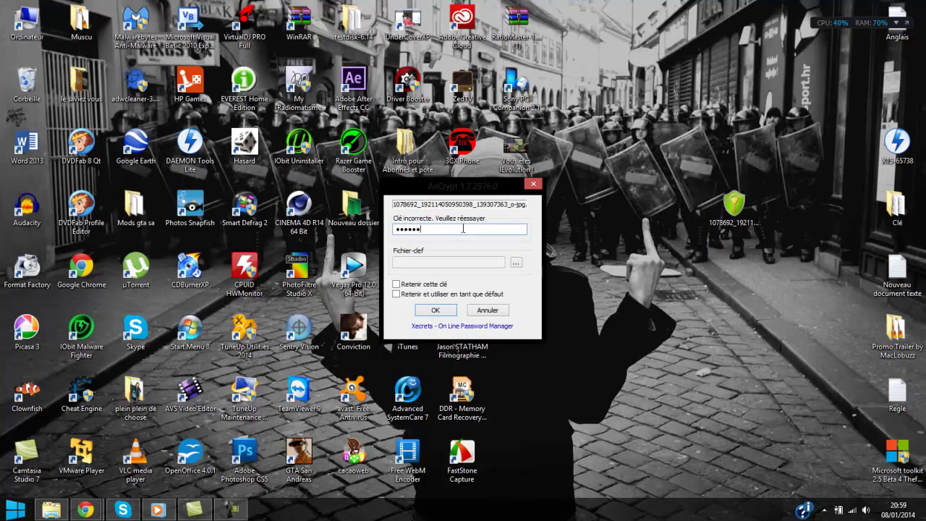
key(Return)
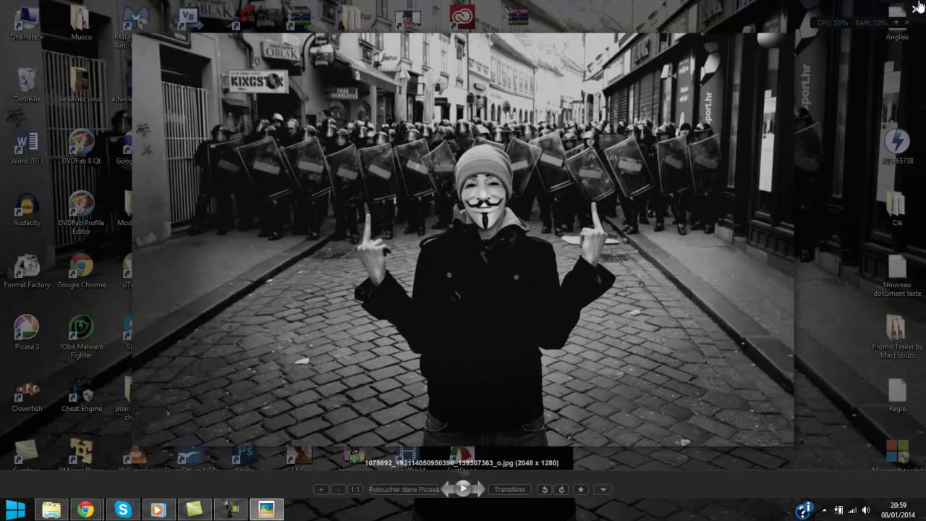
click(920, 6)
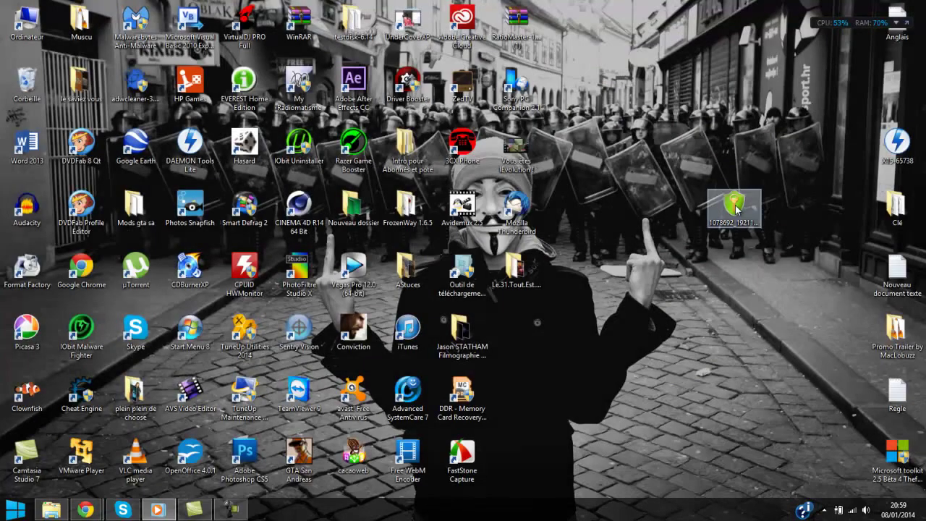
Decrypt the encrypted image with AxCrypt by entering its key, and move the restored JPG to the open area of the desktop
right_click(736, 209)
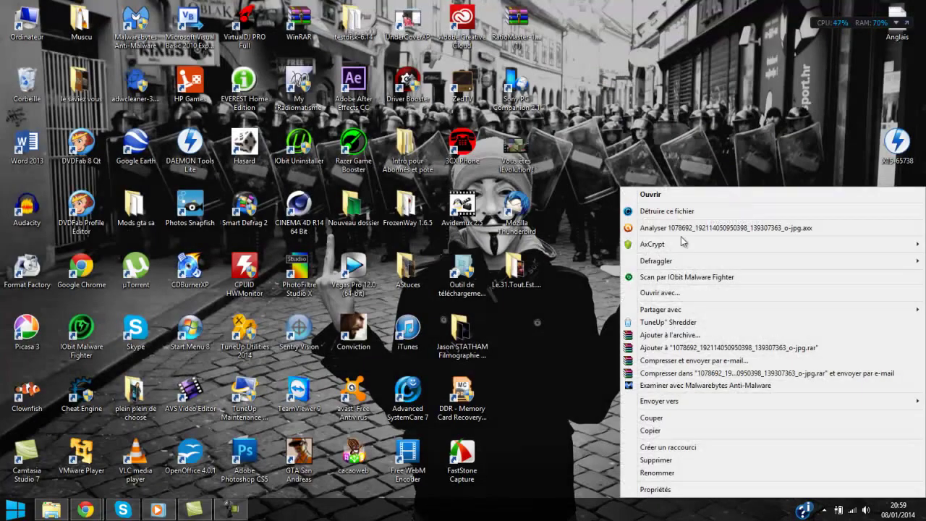
mouse_move(651, 244)
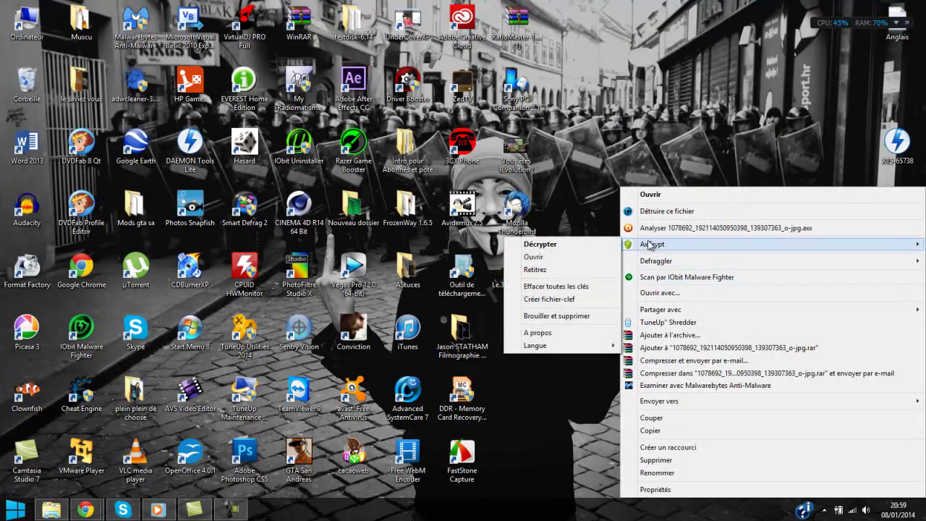
click(595, 244)
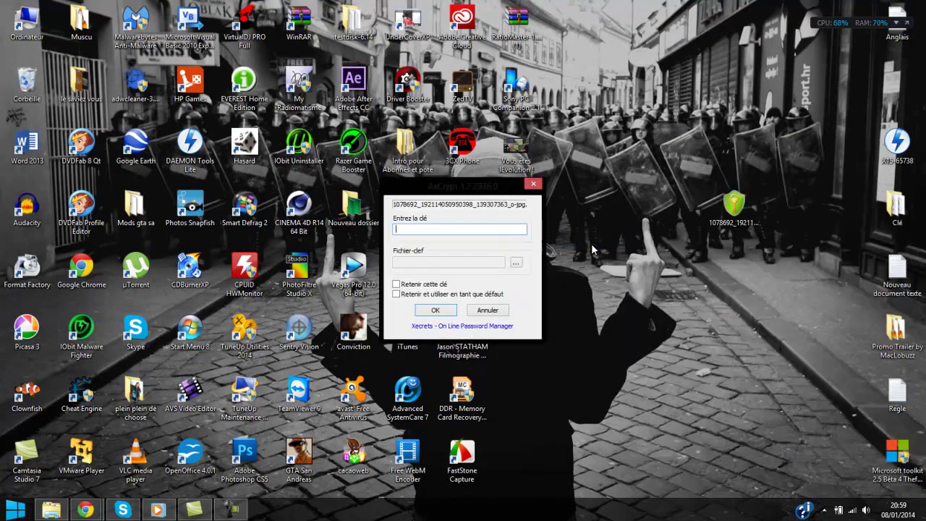
text(••••)
key(Return)
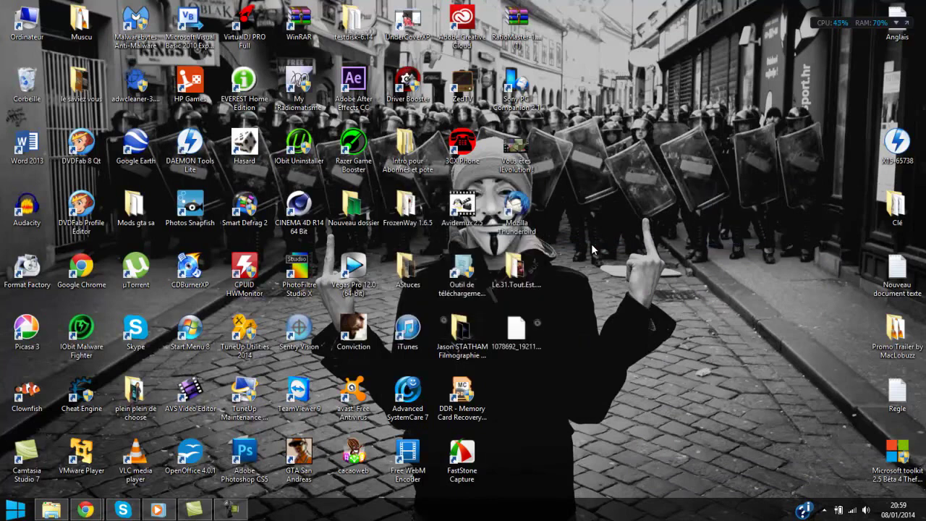
drag(539, 346, 696, 239)
click(701, 323)
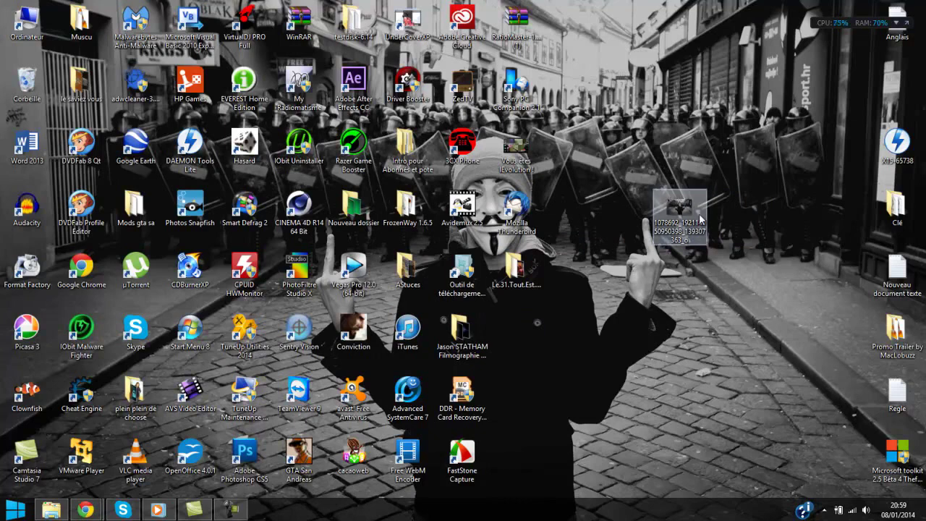
Create an AxCrypt key file and save it on the desktop (Bureau) as "Mon fichier-clef" in .txt format, accepting the warnings
mouse_move(680, 209)
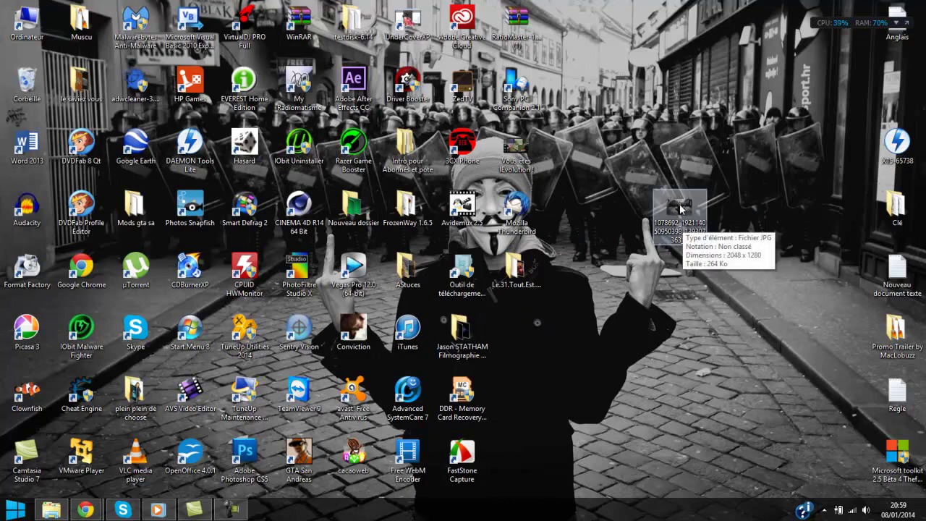
right_click(680, 210)
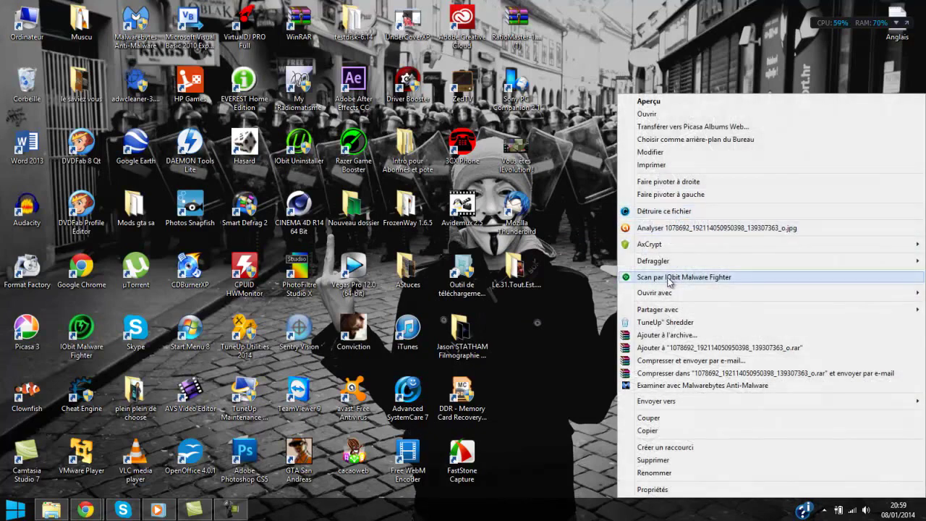
mouse_move(671, 246)
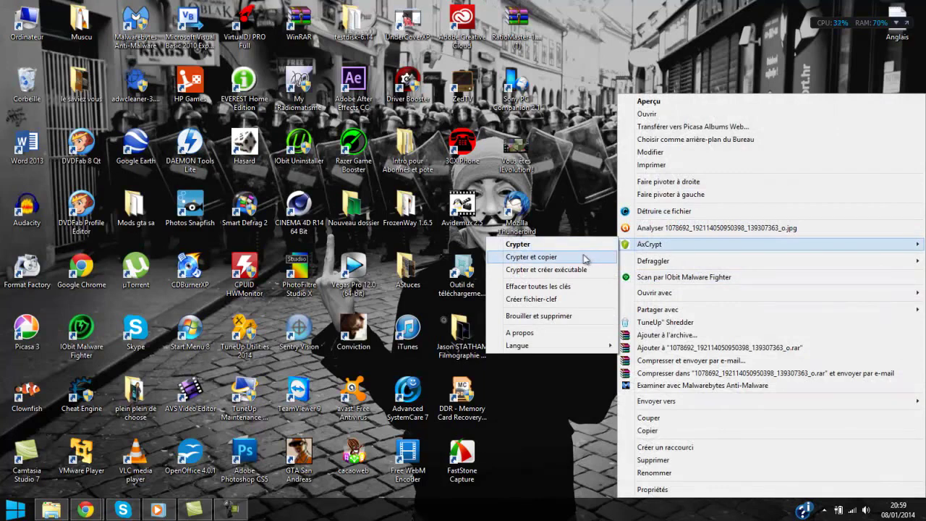
click(541, 304)
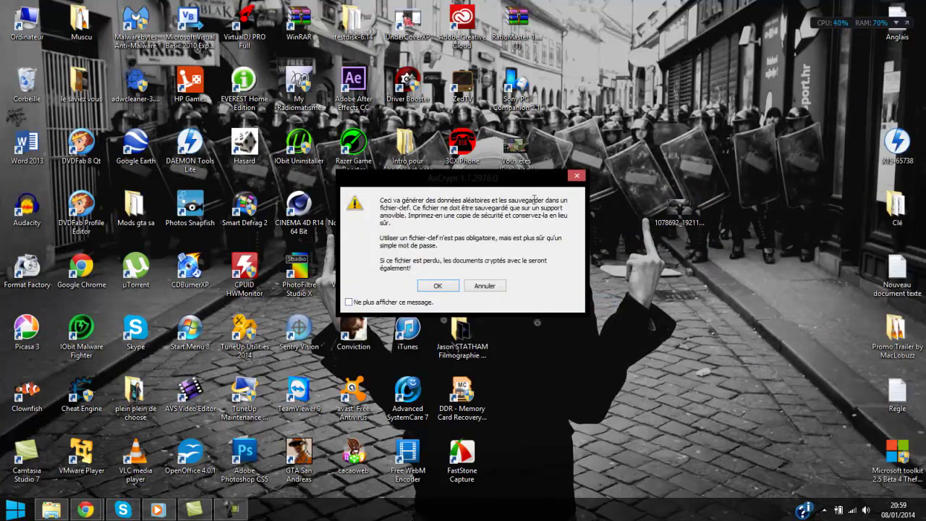
click(433, 287)
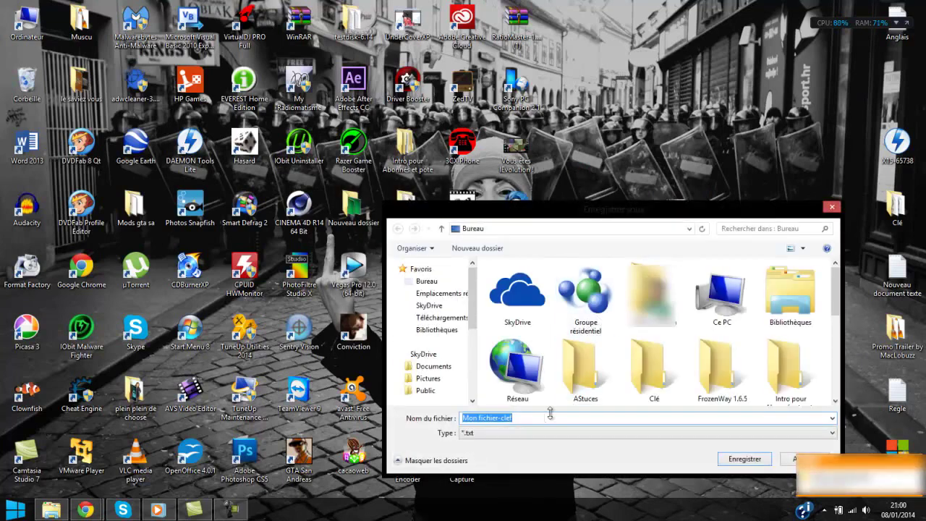
click(427, 281)
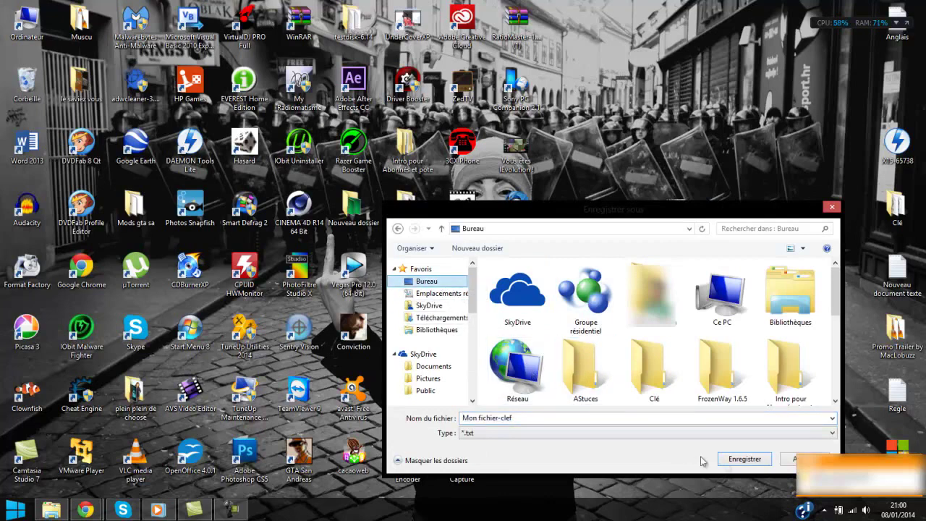
click(745, 459)
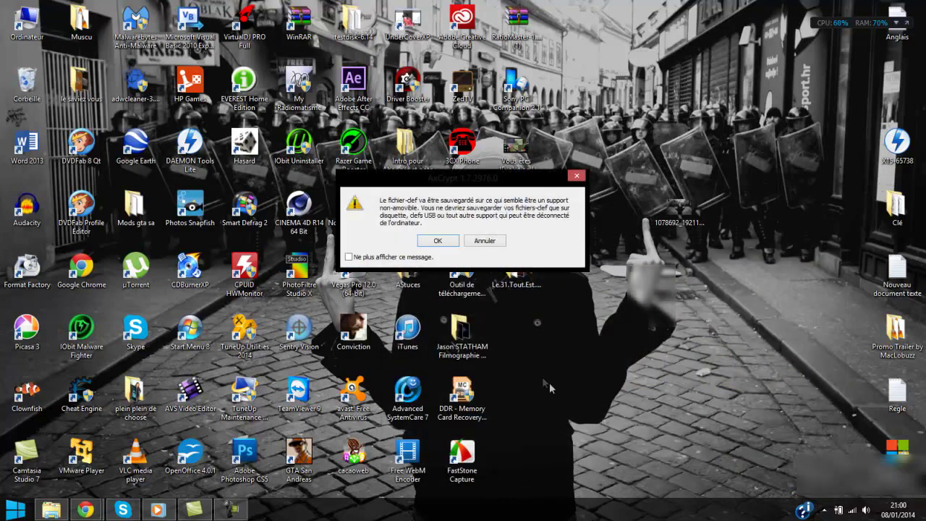
click(437, 241)
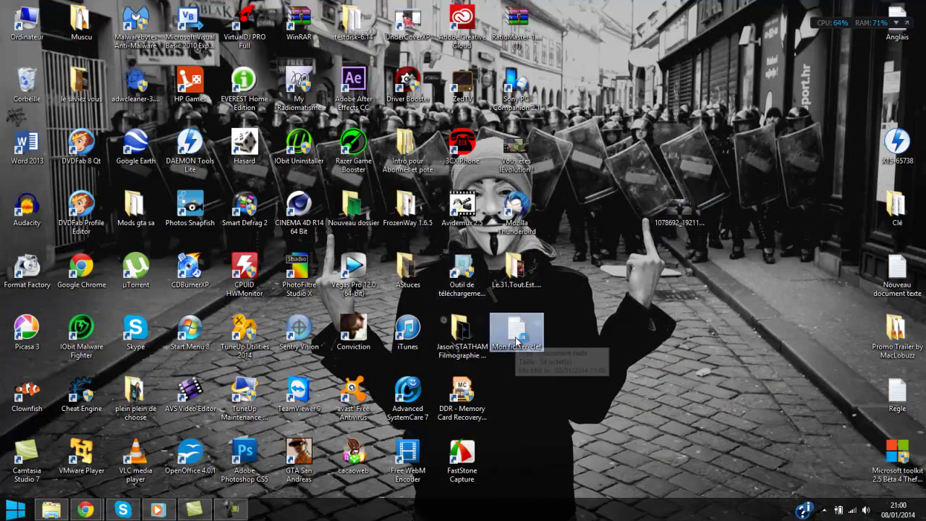
Open the "Mon fichier-clef" text file, examine the generated key and close the file
double_click(517, 338)
drag(607, 102, 356, 102)
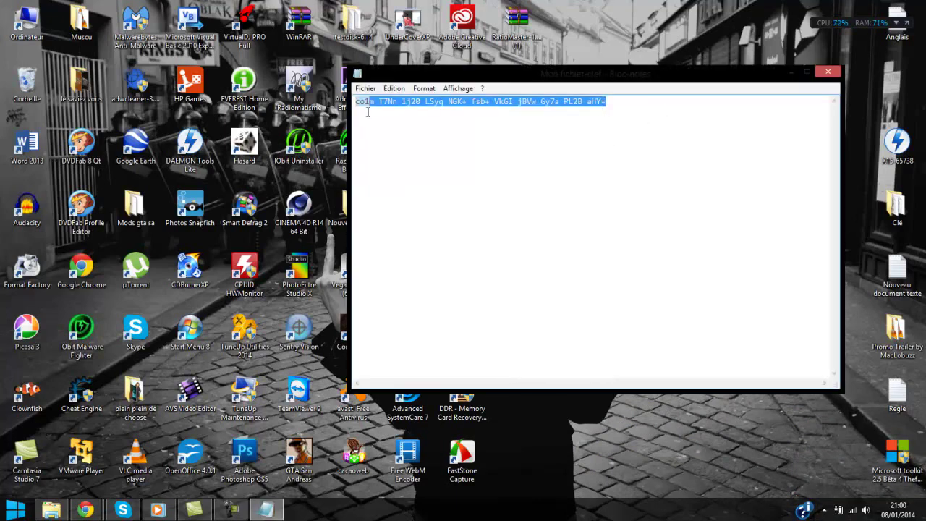
click(828, 71)
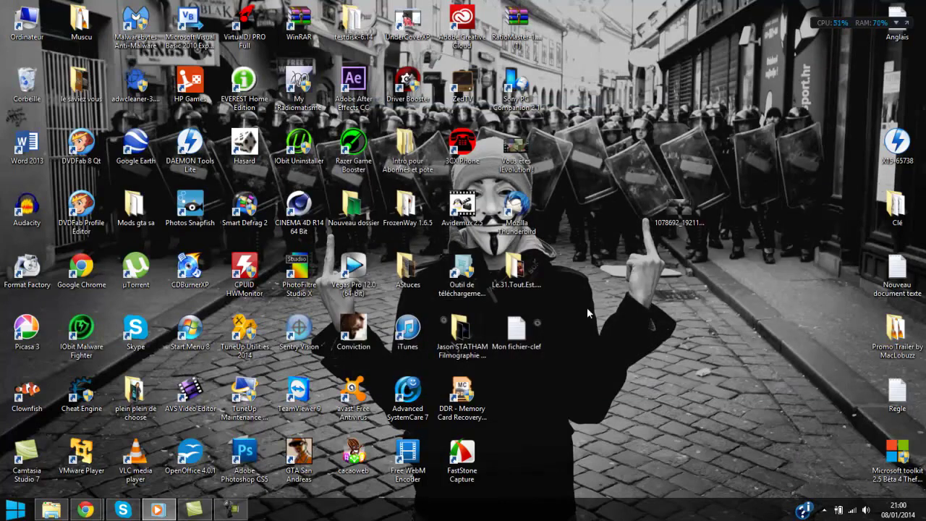
Encrypt the JPG image with AxCrypt using only the "Mon fichier-clef" key file, and move the encrypted file to the open desktop area
right_click(682, 210)
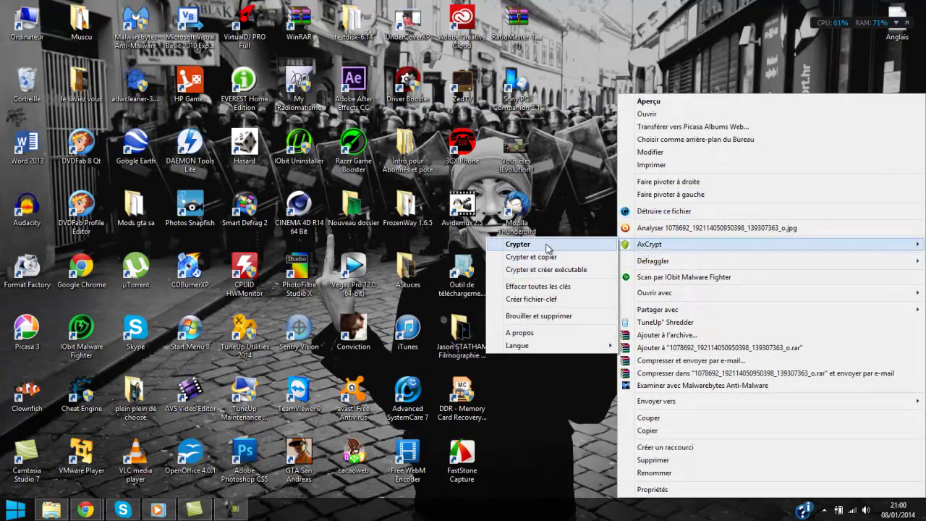
click(548, 246)
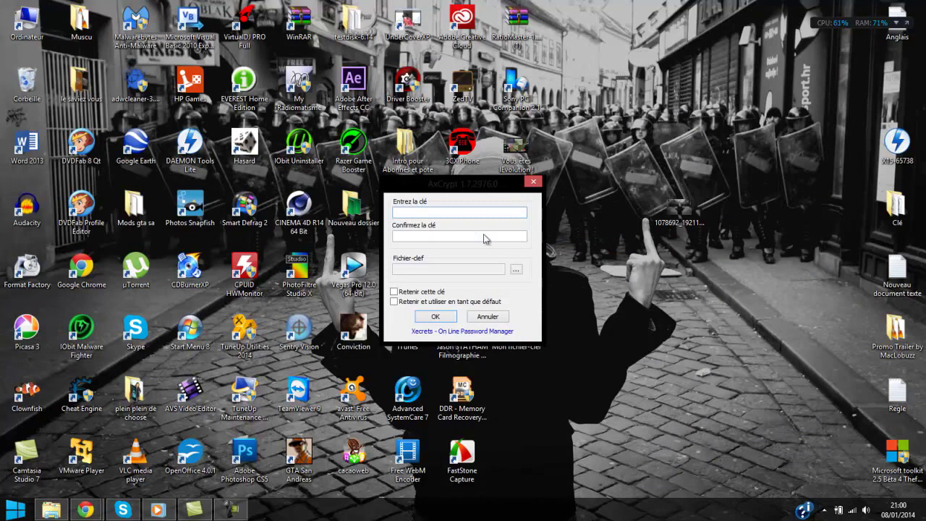
drag(443, 190, 626, 88)
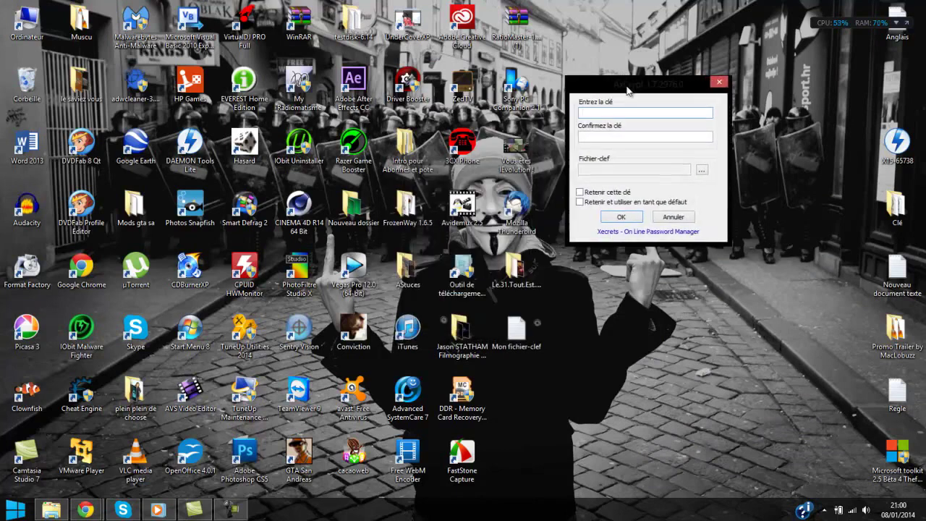
click(702, 170)
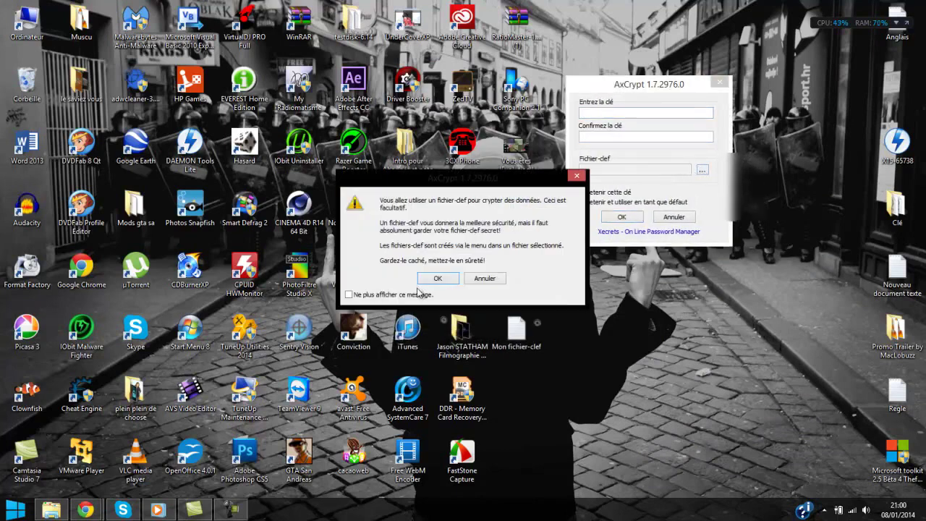
click(436, 279)
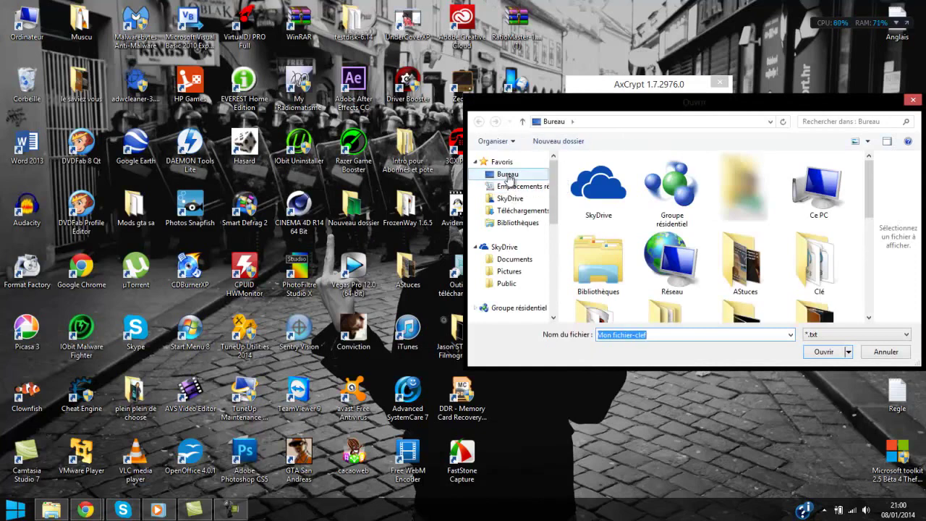
click(508, 175)
drag(869, 189, 884, 288)
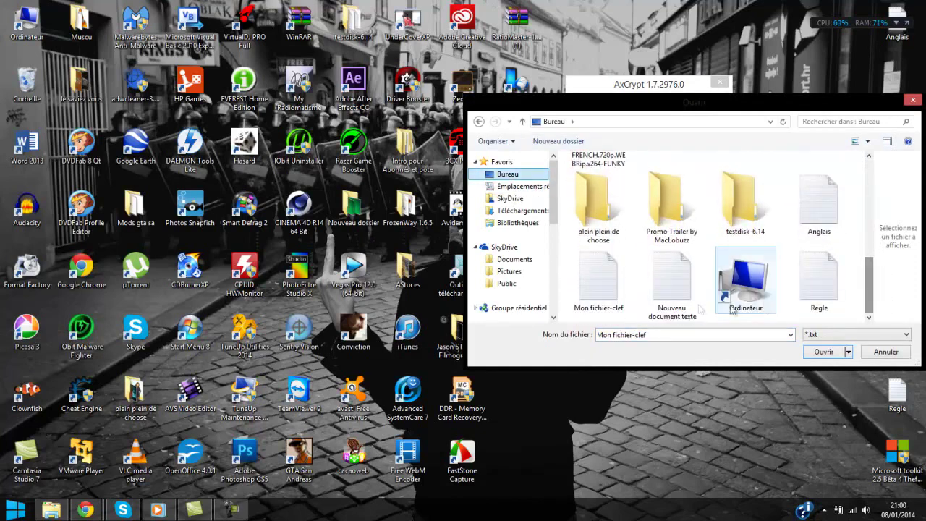
click(823, 352)
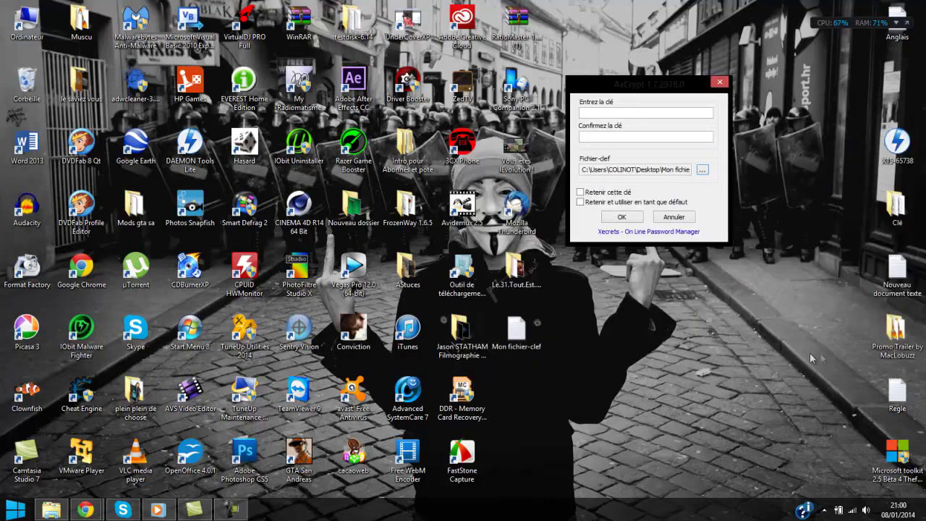
click(620, 219)
drag(516, 390, 735, 204)
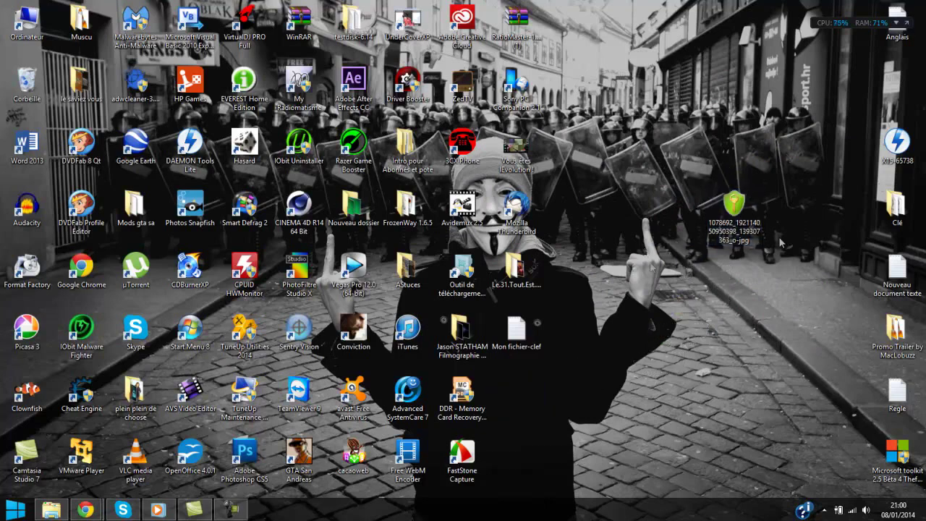
Open the encrypted image by supplying the "Mon fichier-clef" key file, view the picture and close the viewer
double_click(732, 216)
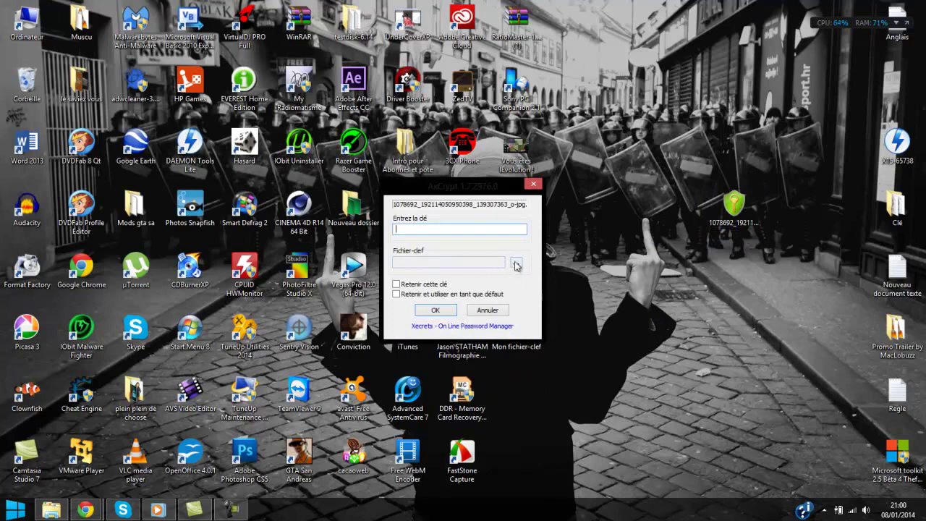
click(516, 265)
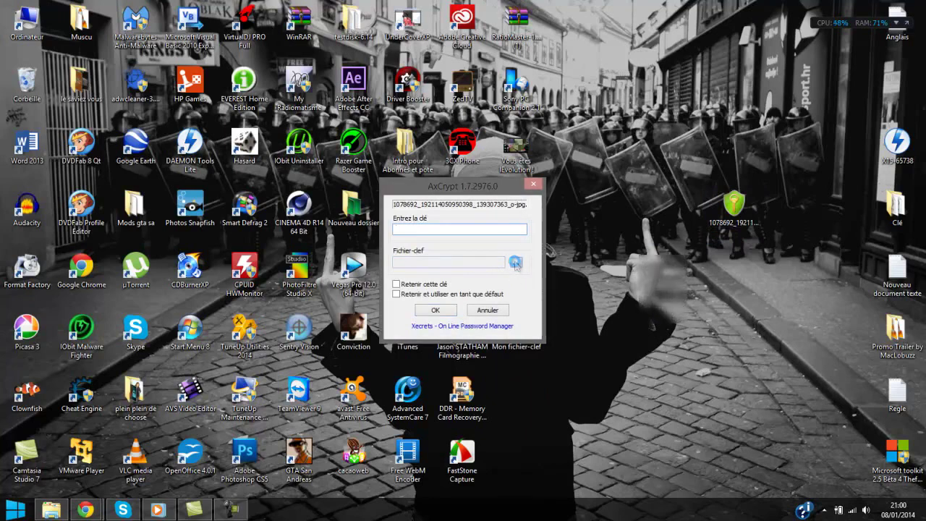
mouse_move(790, 303)
mouse_down()
mouse_move(790, 362)
mouse_move(790, 304)
mouse_up()
scroll(793, 420, down, 5)
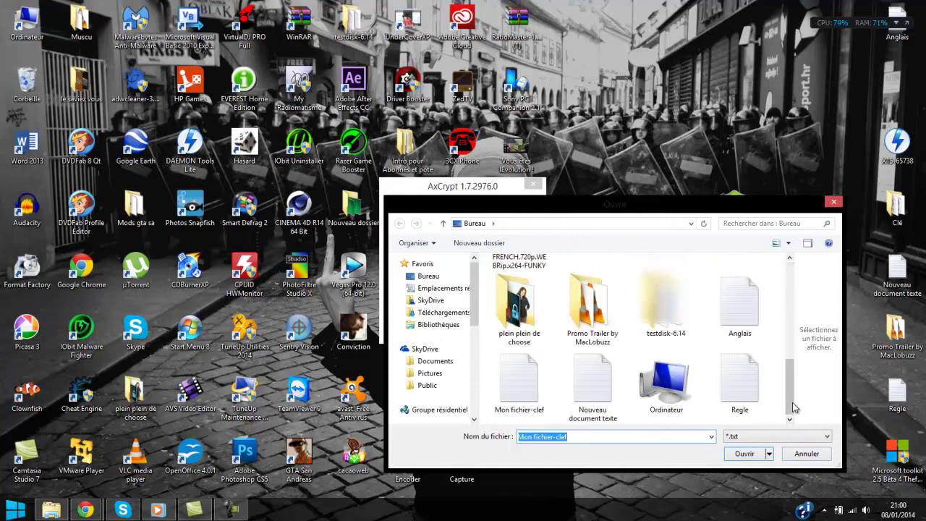
click(538, 385)
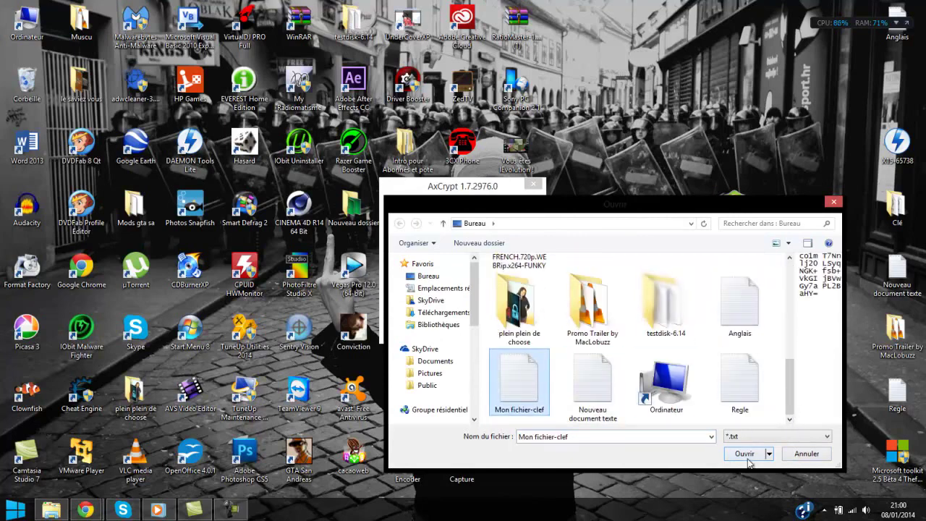
click(744, 454)
click(440, 311)
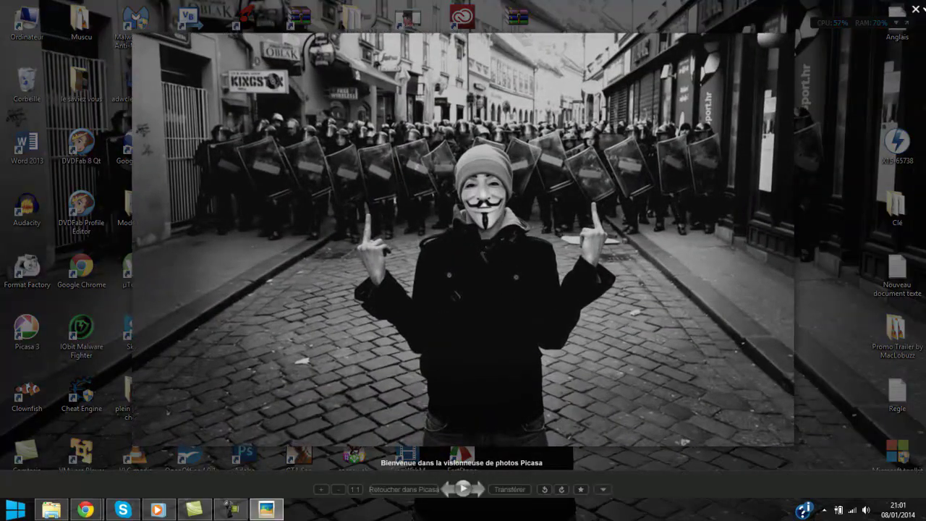
key(Escape)
Decrypt the encrypted image with AxCrypt using the "Mon fichier-clef" key file from the desktop
right_click(733, 210)
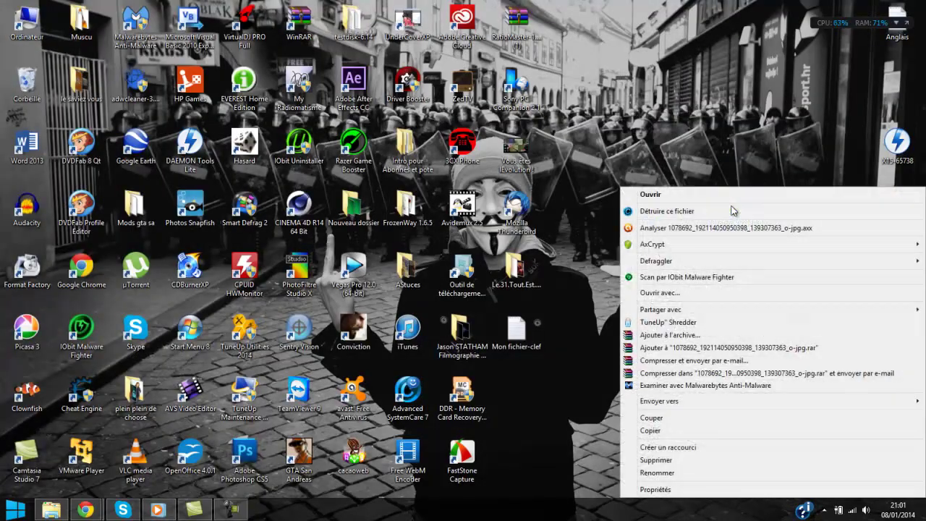
mouse_move(635, 246)
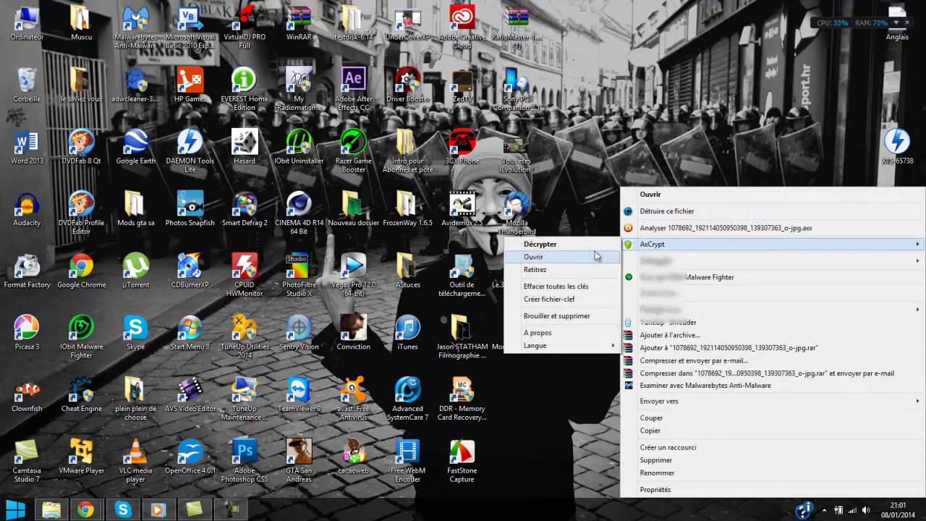
click(572, 257)
click(516, 262)
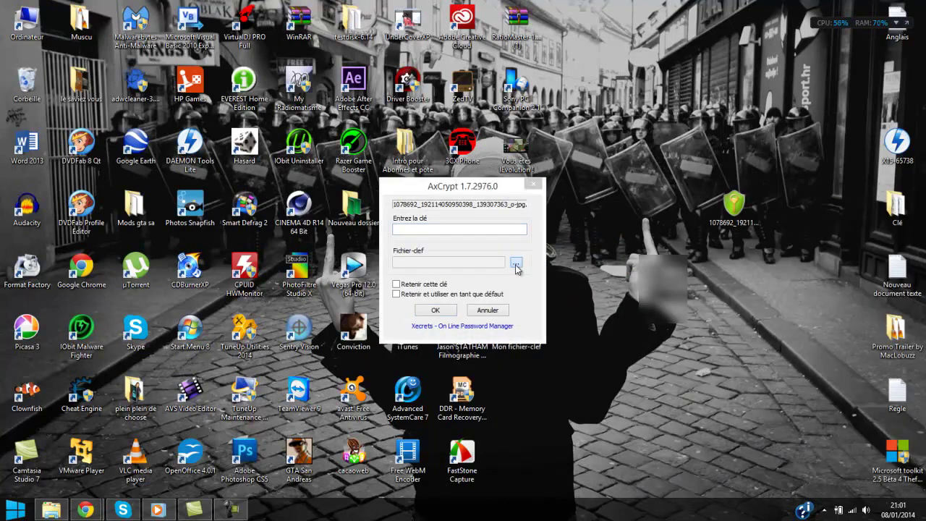
drag(791, 299, 809, 410)
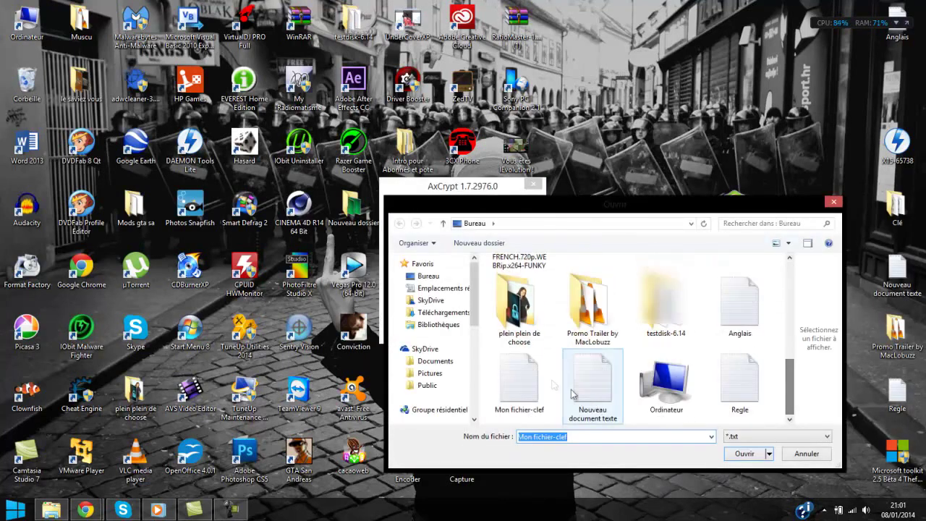
click(519, 380)
click(734, 452)
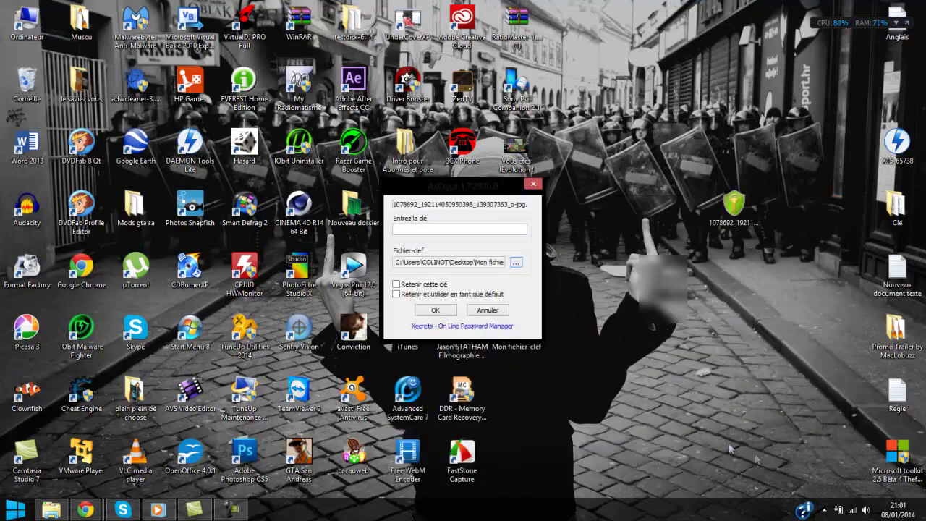
click(449, 311)
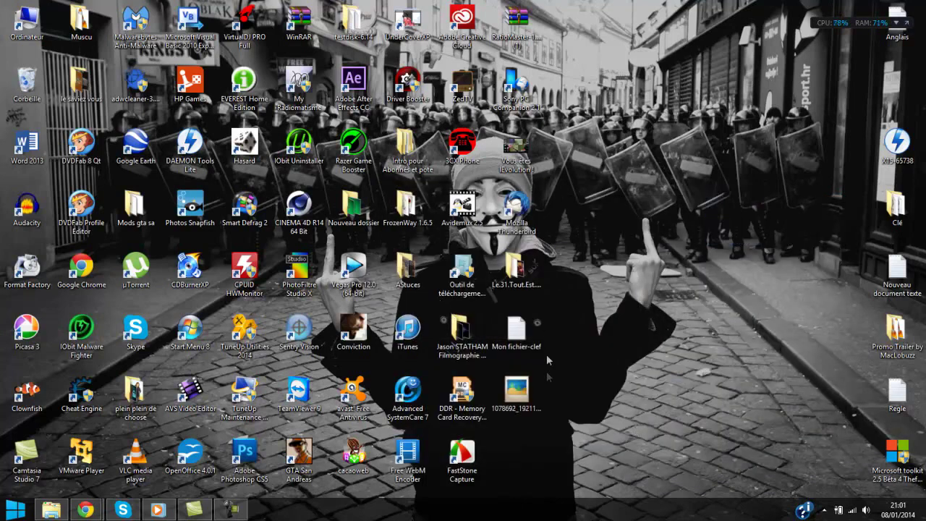
Move the "Mon fichier-clef" file to the recycle bin and place the decrypted image below the Anglais file on the desktop
drag(503, 340, 685, 219)
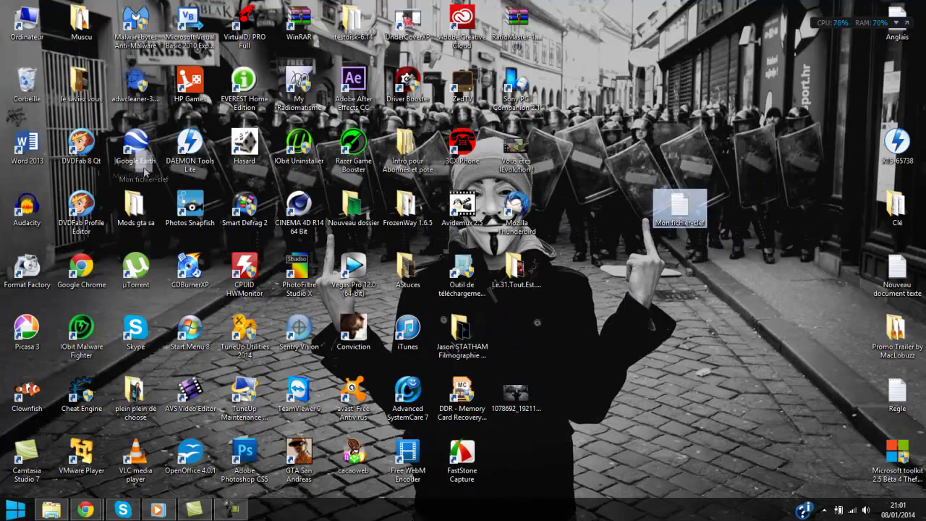
click(46, 91)
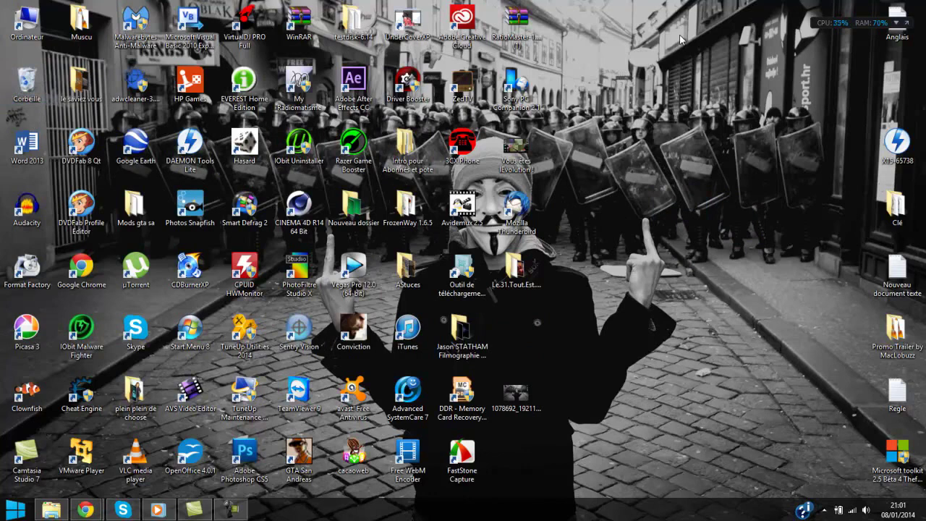
drag(516, 394, 906, 51)
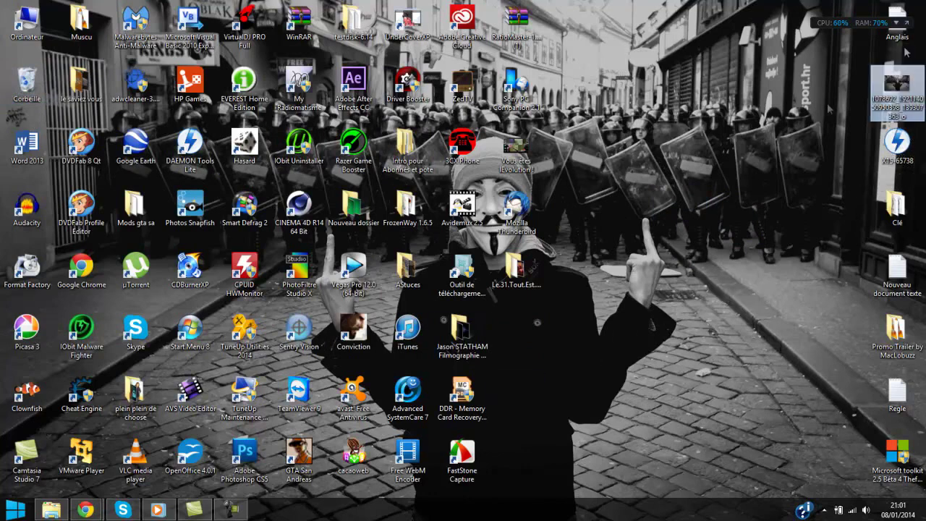
drag(605, 149, 657, 191)
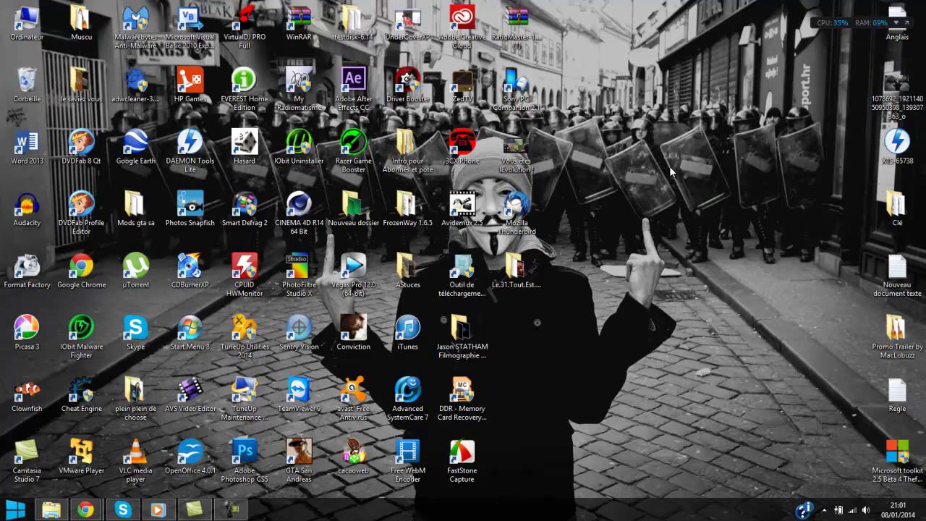